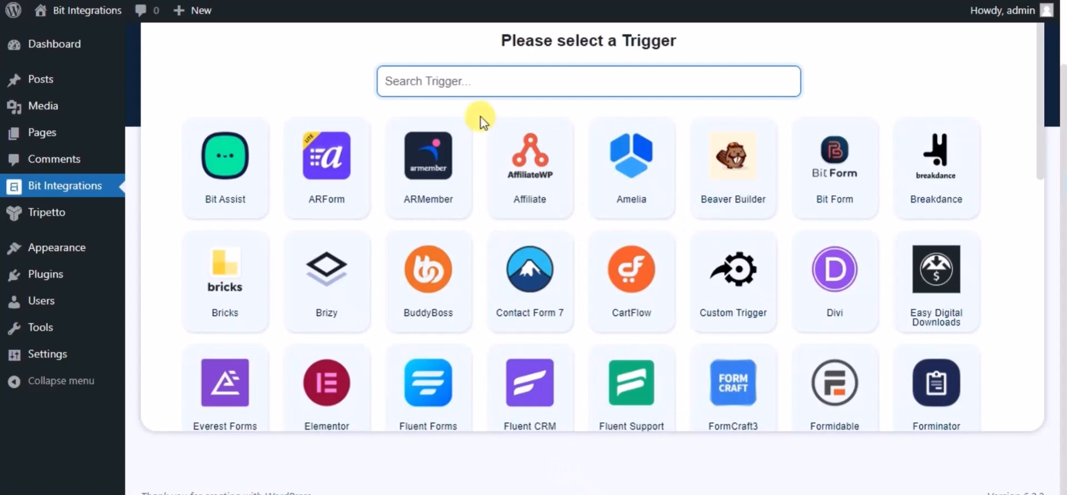
- Set Tripetto as the integration's trigger, select the form named Name, and continue to the action choice
{"action": "type", "text": "tri"}
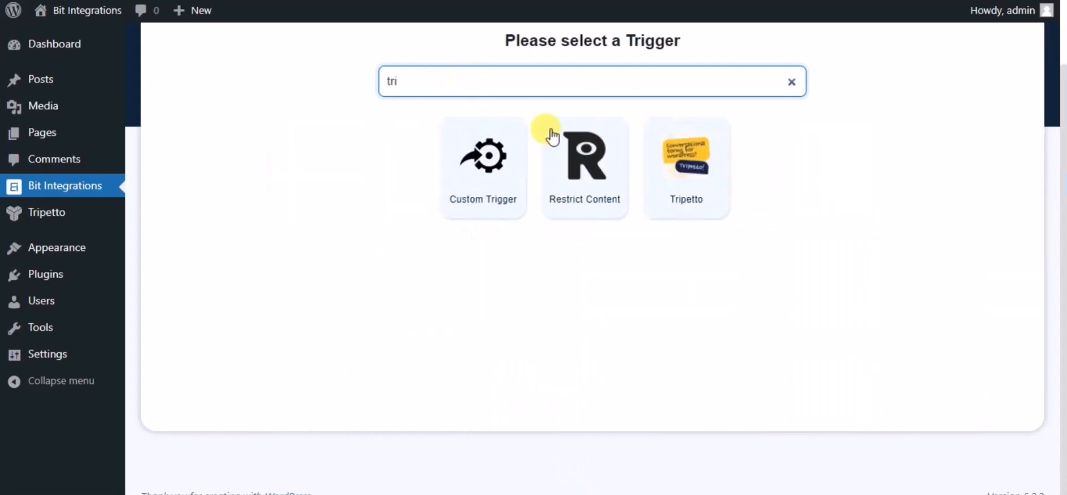
{"action": "left_click", "coordinate": [674, 183]}
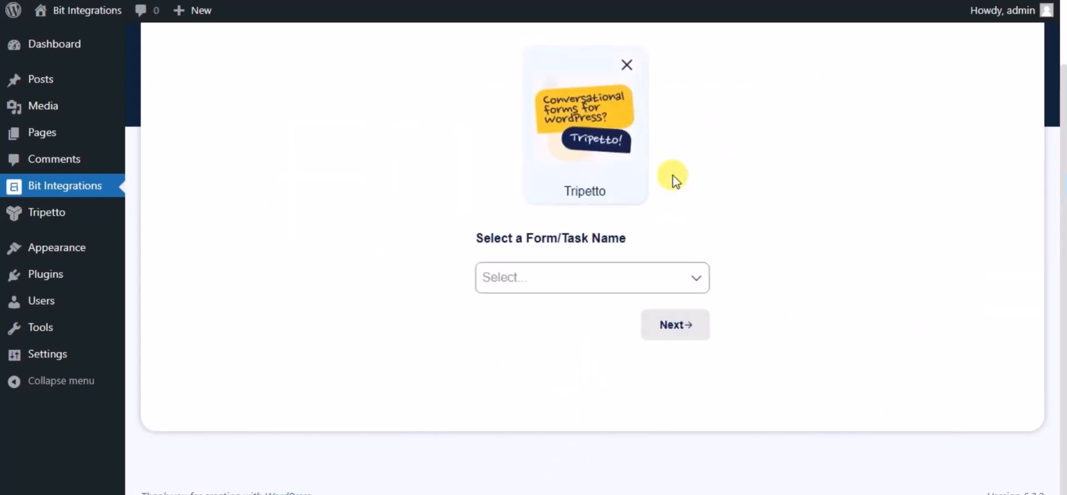
{"action": "left_click", "coordinate": [657, 269]}
{"action": "left_click", "coordinate": [539, 313]}
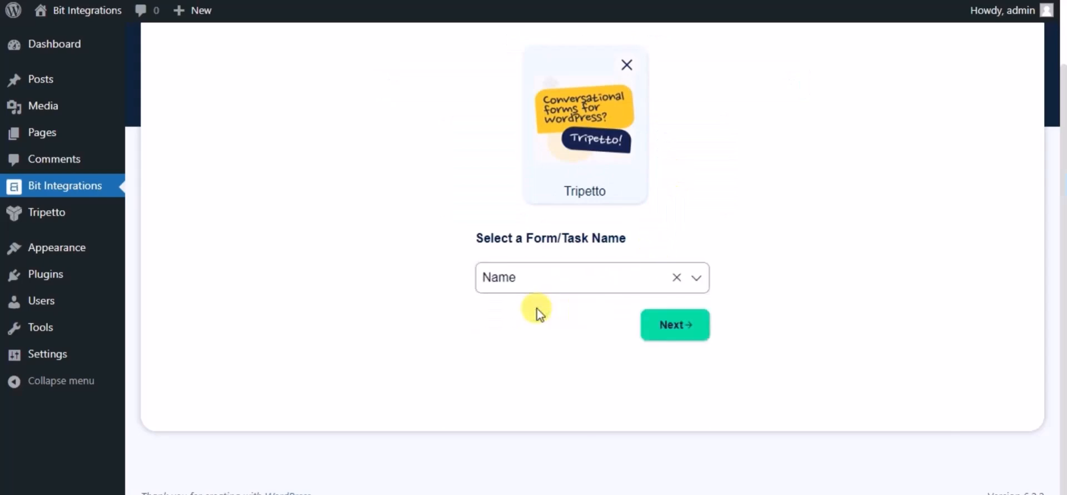
{"action": "left_click", "coordinate": [674, 325]}
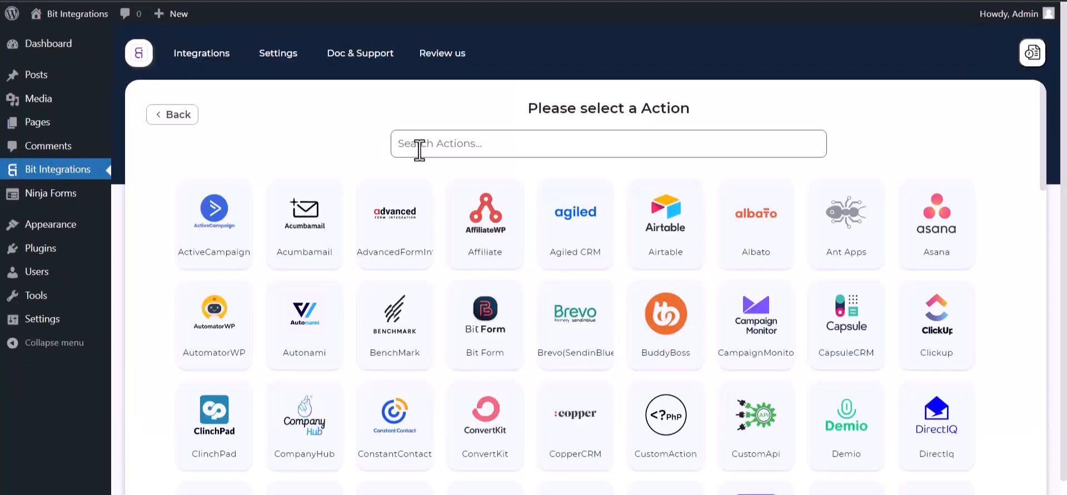
- Search the actions for "perf" and choose PerfexCRM as the integration's action
{"action": "type", "text": "per"}
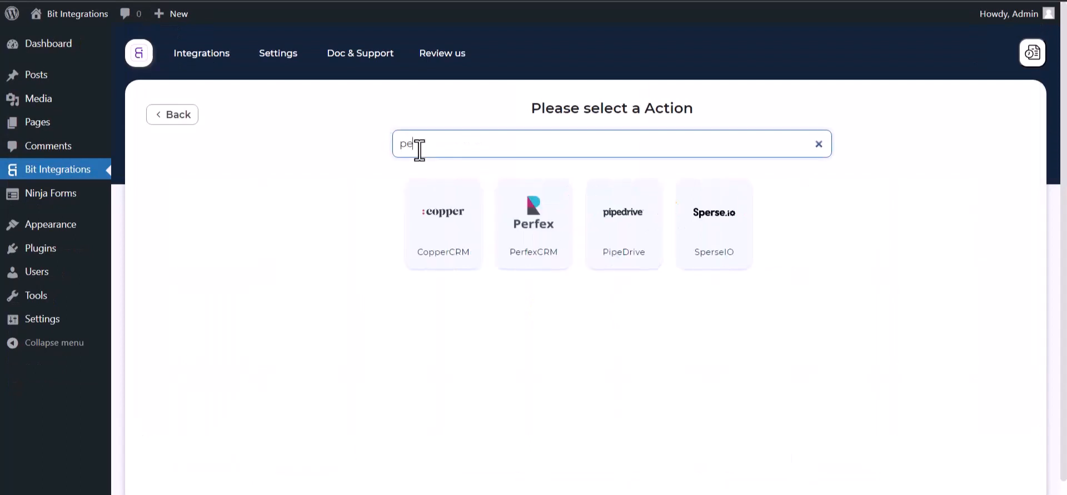
{"action": "type", "text": "f"}
{"action": "left_click", "coordinate": [582, 255]}
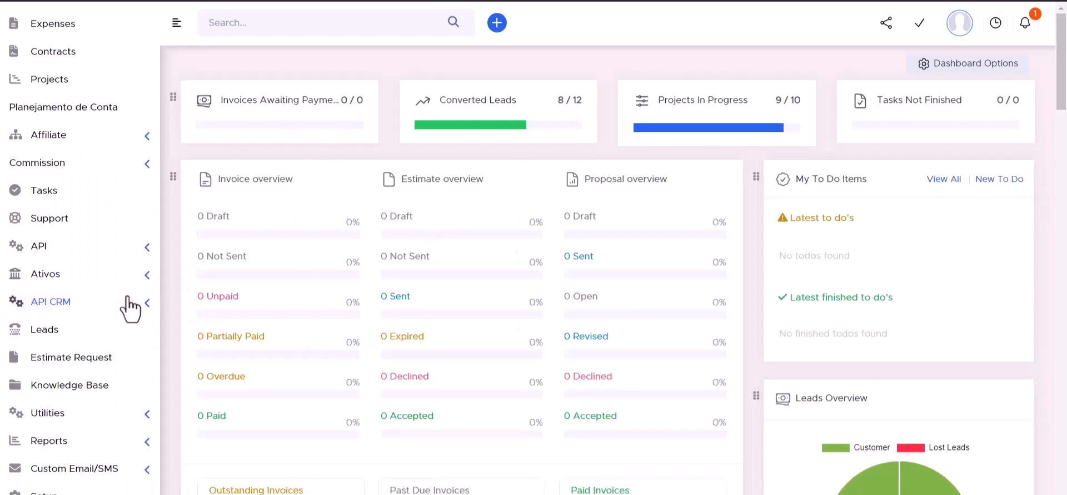
- Copy the API URL from Perfex's API CRM Manager and paste it as the integration's Access API URL
{"action": "left_click", "coordinate": [148, 307]}
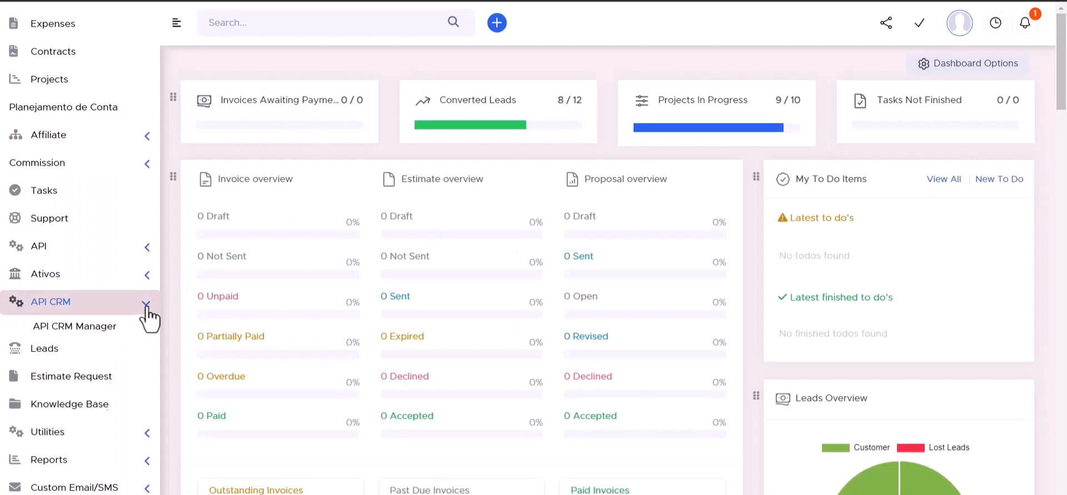
{"action": "left_click", "coordinate": [83, 332]}
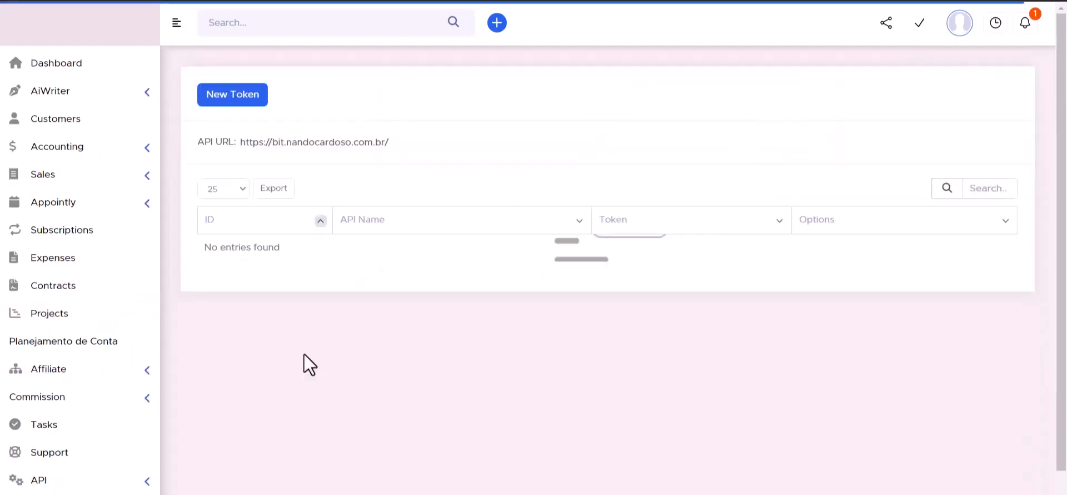
{"action": "double_click", "coordinate": [289, 143]}
{"action": "triple_click", "coordinate": [289, 143]}
{"action": "key", "text": "ctrl+c"}
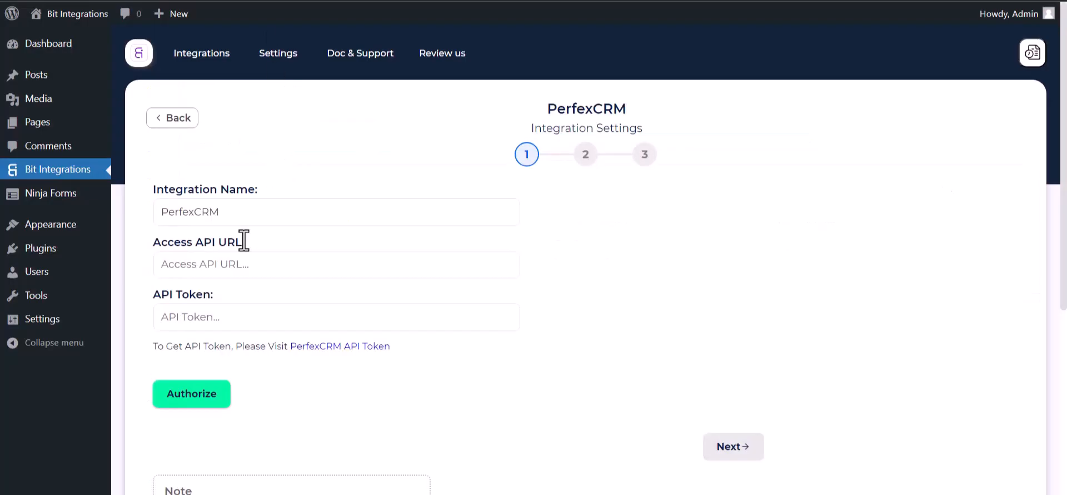
{"action": "left_click", "coordinate": [226, 317]}
{"action": "left_click", "coordinate": [226, 274]}
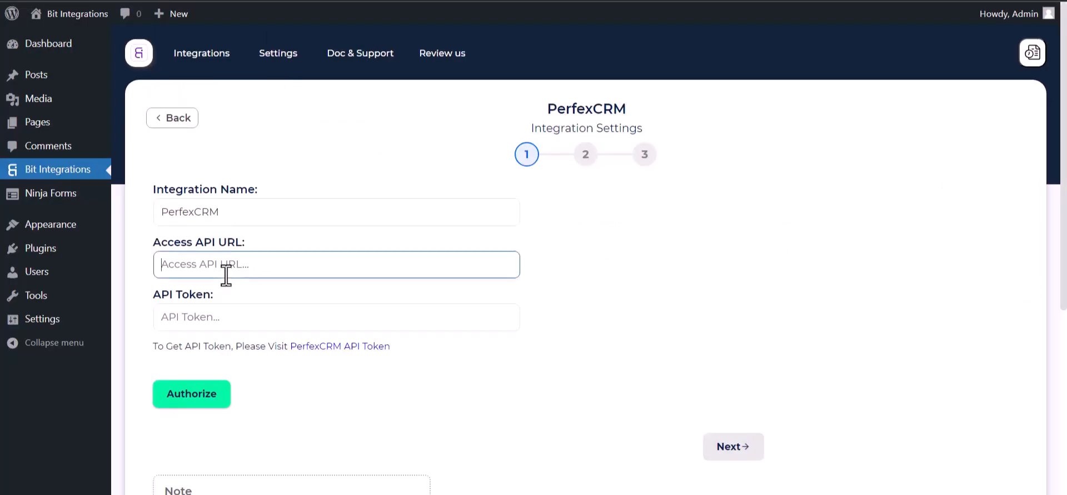
{"action": "key", "text": "ctrl+v"}
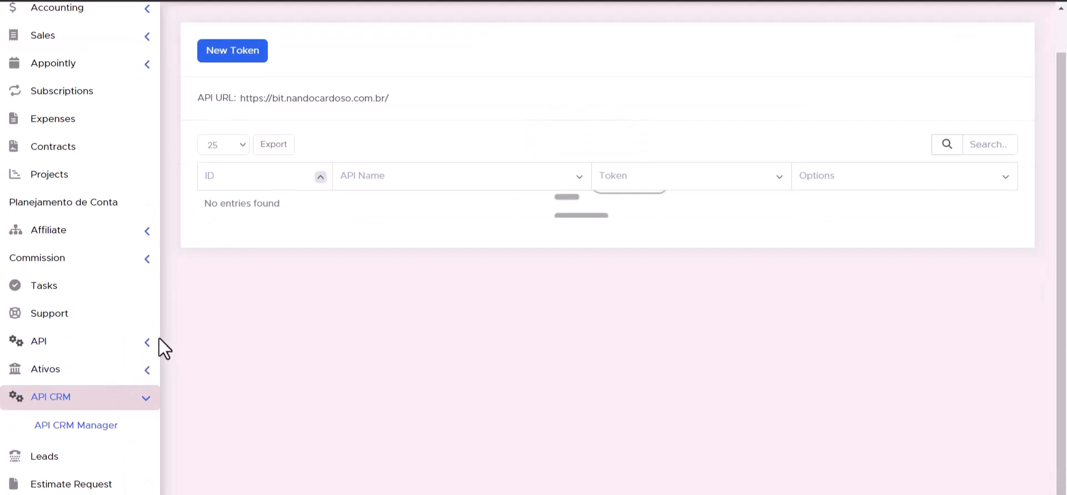
- Start a new token in Perfex's API Management and name the API Bit Integrations
{"action": "left_click", "coordinate": [146, 344]}
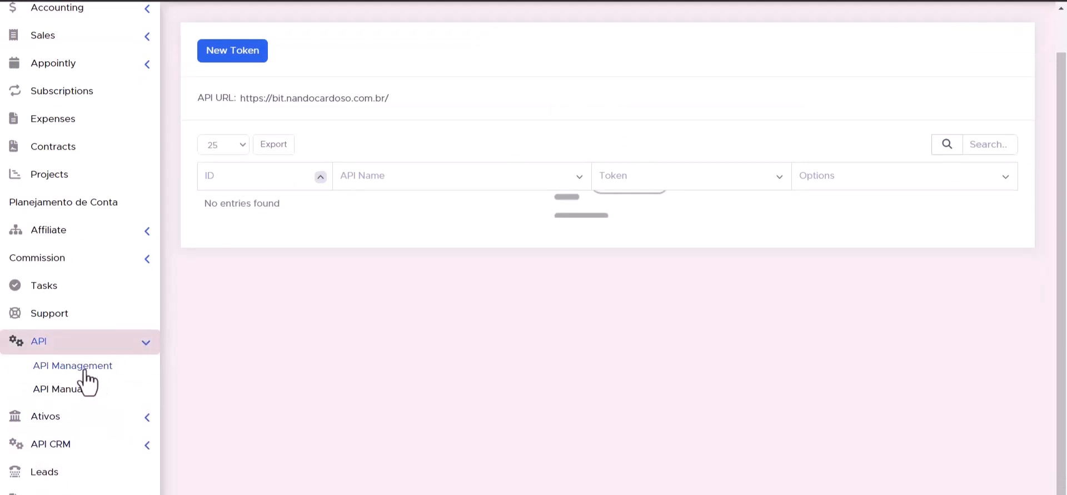
{"action": "left_click", "coordinate": [87, 371]}
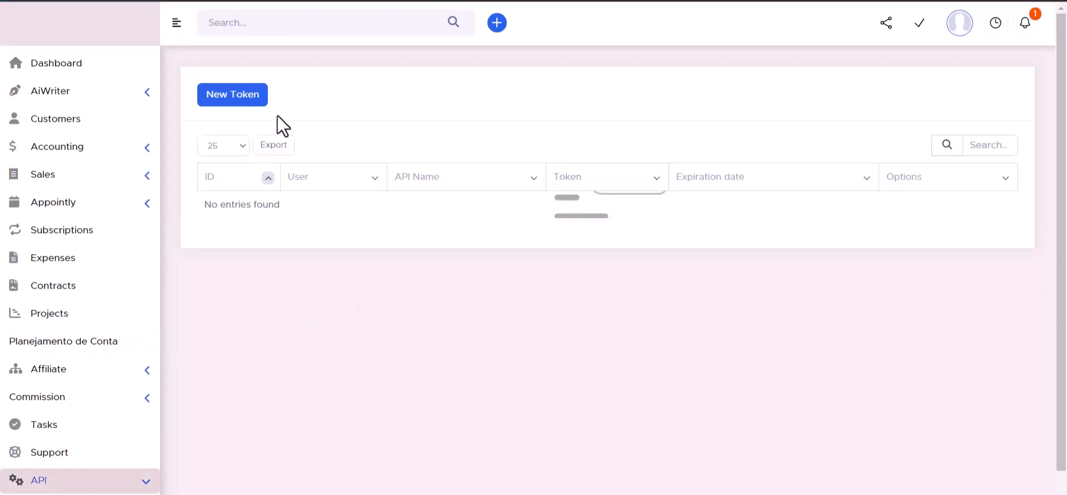
{"action": "left_click", "coordinate": [232, 93]}
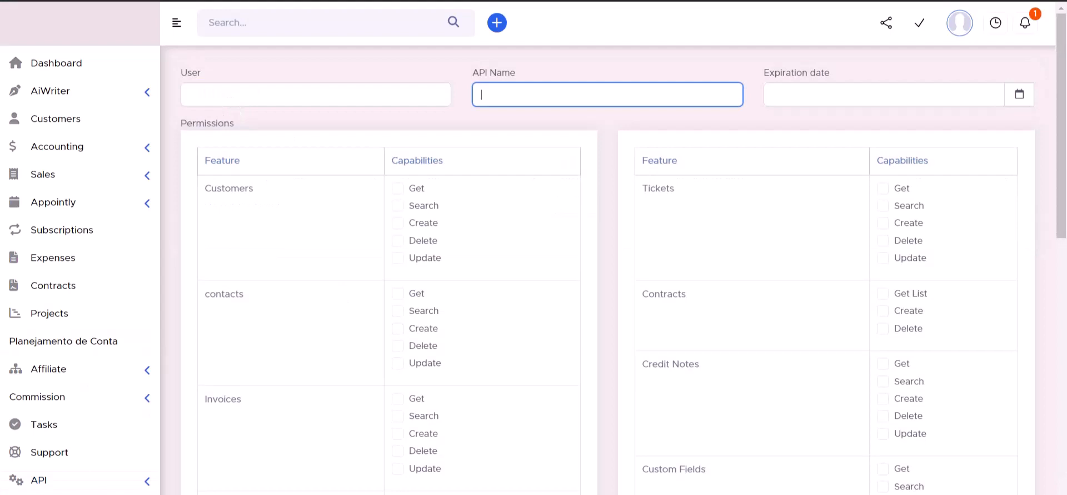
{"action": "left_click", "coordinate": [474, 265]}
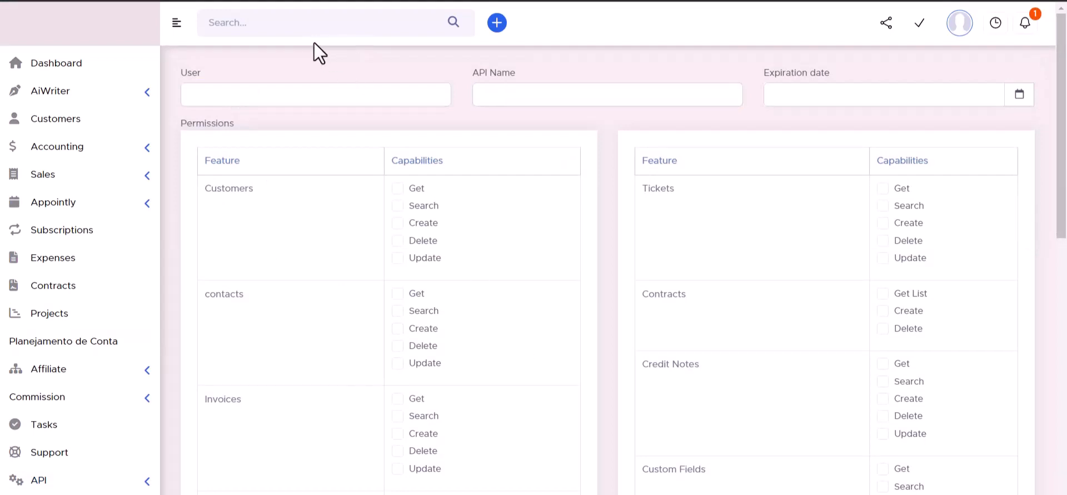
{"action": "left_click", "coordinate": [508, 95]}
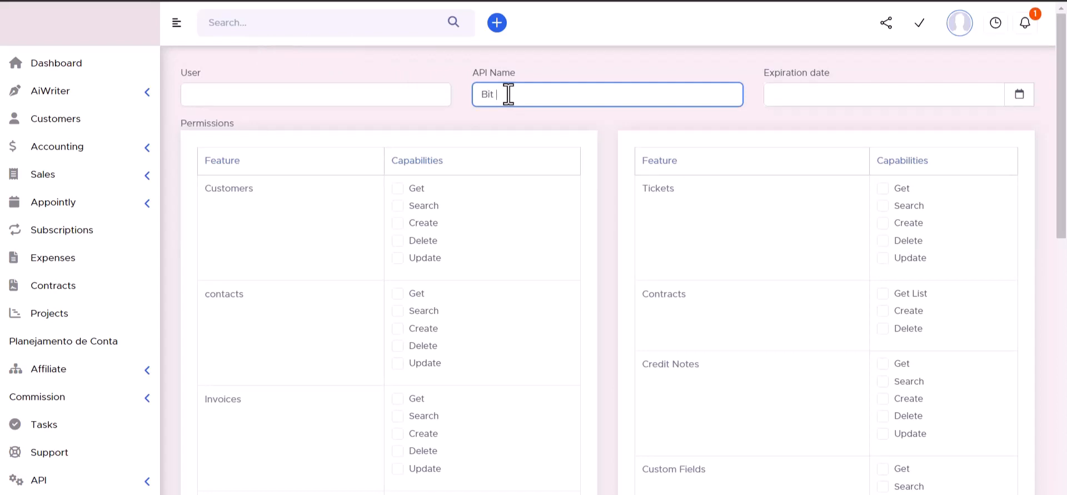
{"action": "type", "text": "Bit Integrations"}
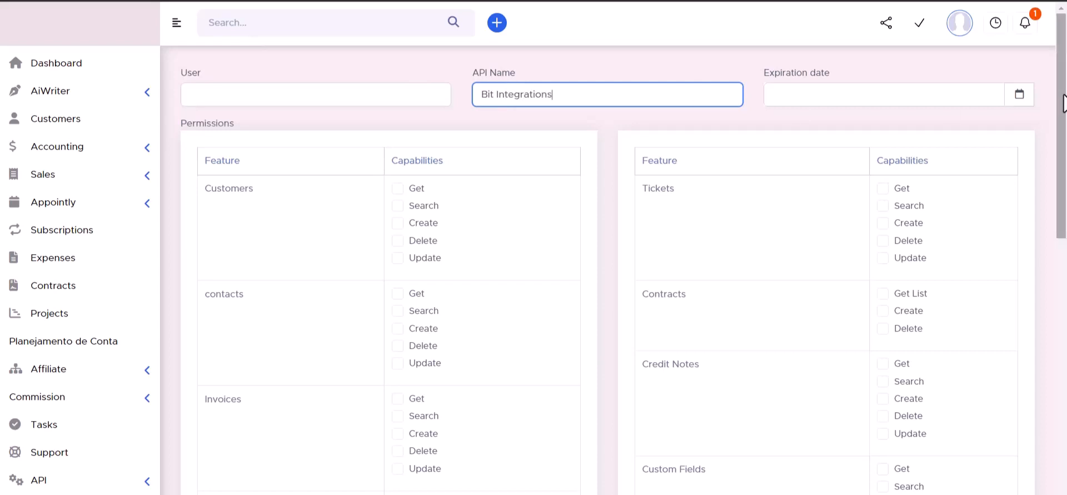
{"action": "left_click", "coordinate": [1019, 96]}
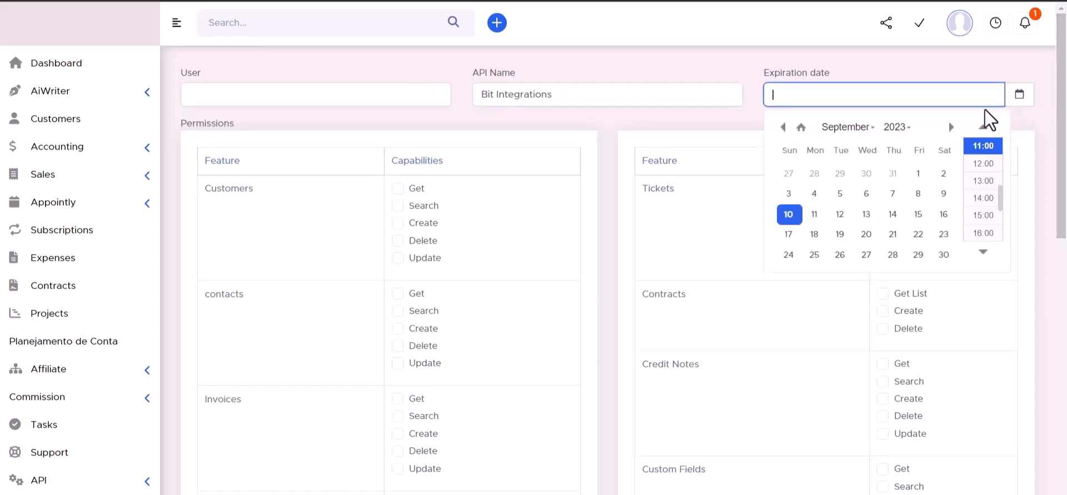
{"action": "left_click", "coordinate": [944, 254]}
{"action": "left_click", "coordinate": [898, 127]}
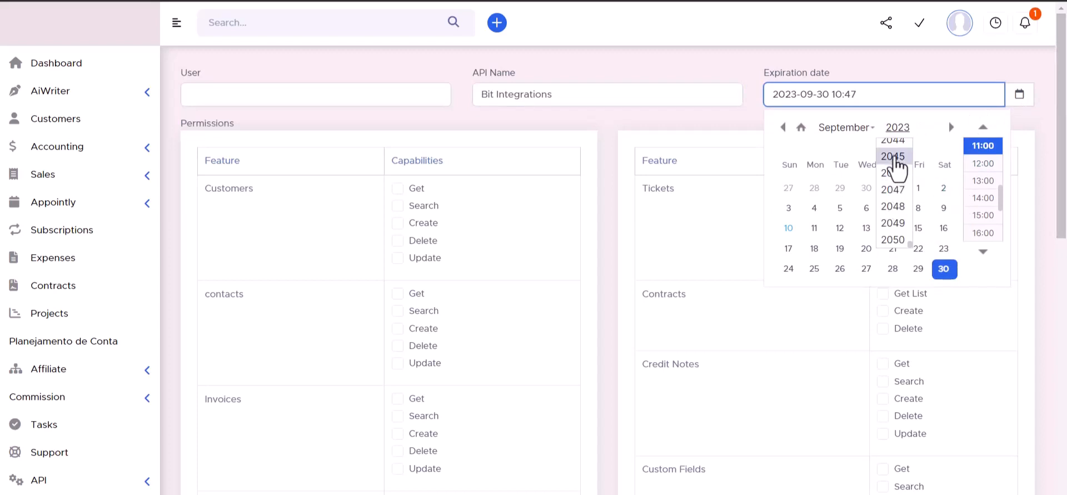
{"action": "left_click", "coordinate": [896, 165]}
{"action": "left_click", "coordinate": [742, 68]}
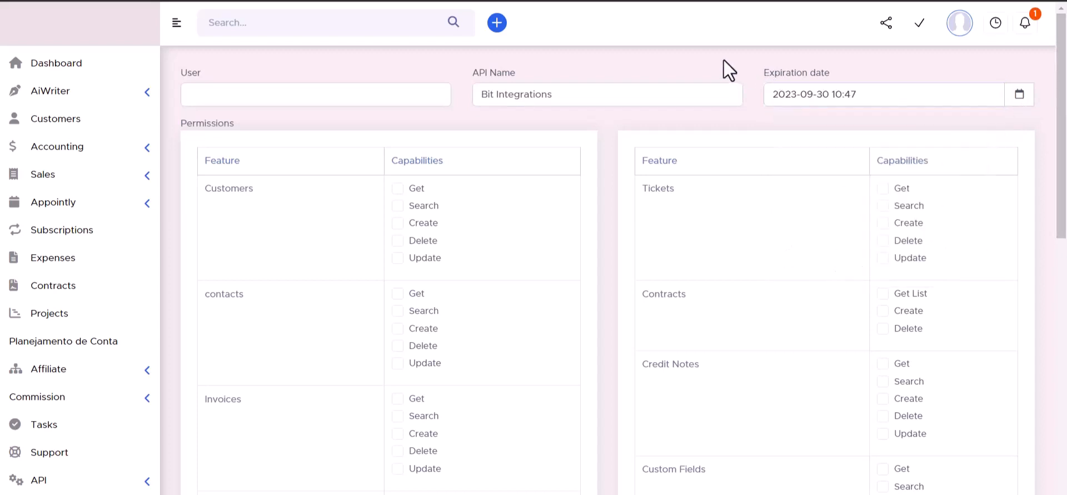
- Grant the token the Get, Search, Create, Delete and Update capabilities for Customers
{"action": "left_click", "coordinate": [398, 206]}
{"action": "left_click", "coordinate": [398, 223]}
{"action": "left_click", "coordinate": [398, 240]}
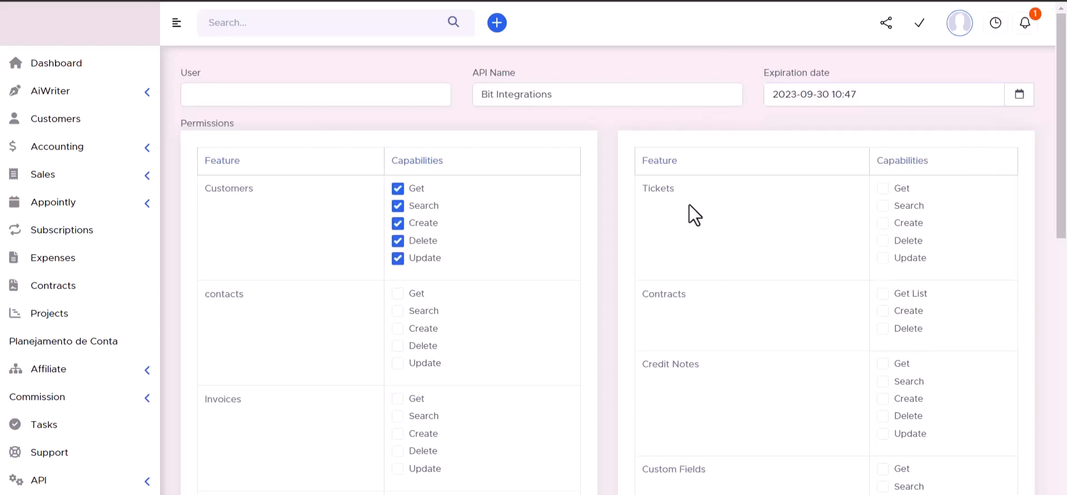
- Grant all capabilities for Tickets, and Get List, Create and Delete for Contracts
{"action": "left_click", "coordinate": [883, 293]}
{"action": "left_click", "coordinate": [882, 311]}
{"action": "left_click", "coordinate": [884, 329]}
{"action": "left_click", "coordinate": [883, 258]}
{"action": "left_click", "coordinate": [883, 241]}
{"action": "left_click", "coordinate": [883, 223]}
{"action": "left_click", "coordinate": [884, 206]}
{"action": "left_click", "coordinate": [883, 189]}
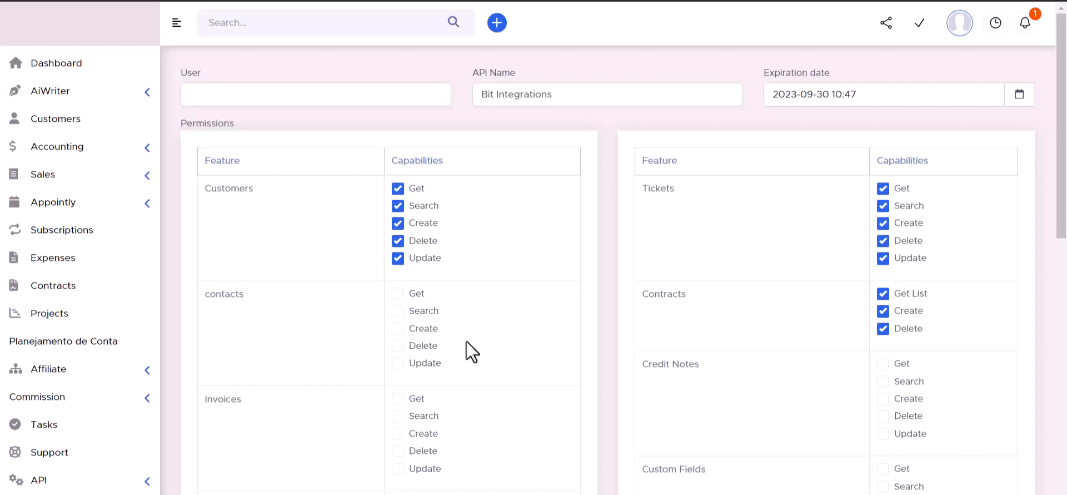
- Grant Get, Search, Create, Delete and Update for contacts, Invoices and Credit Notes
{"action": "left_click", "coordinate": [397, 294]}
{"action": "left_click", "coordinate": [397, 311]}
{"action": "left_click", "coordinate": [398, 363]}
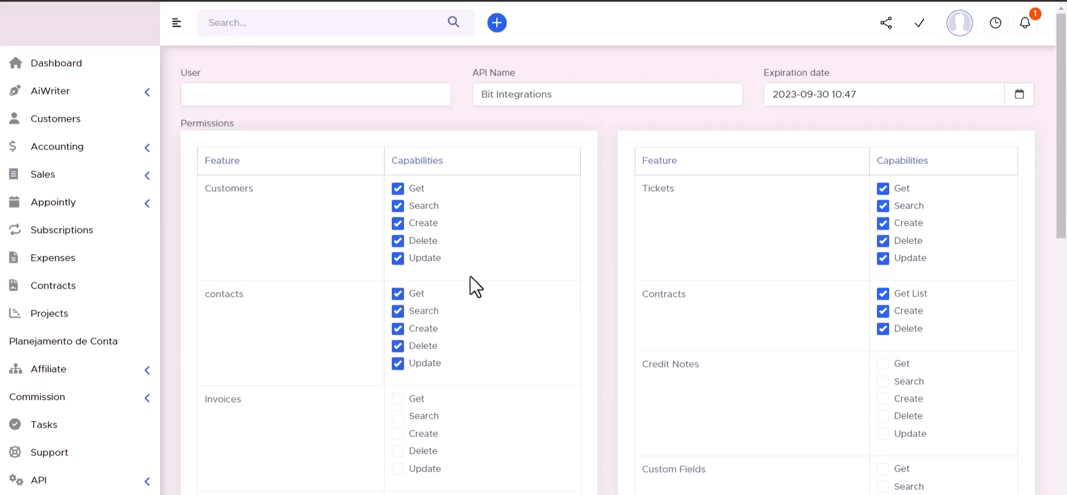
{"action": "scroll", "coordinate": [467, 273], "scroll_direction": "down", "scroll_amount": 3}
{"action": "left_click", "coordinate": [399, 278]}
{"action": "left_click", "coordinate": [398, 294]}
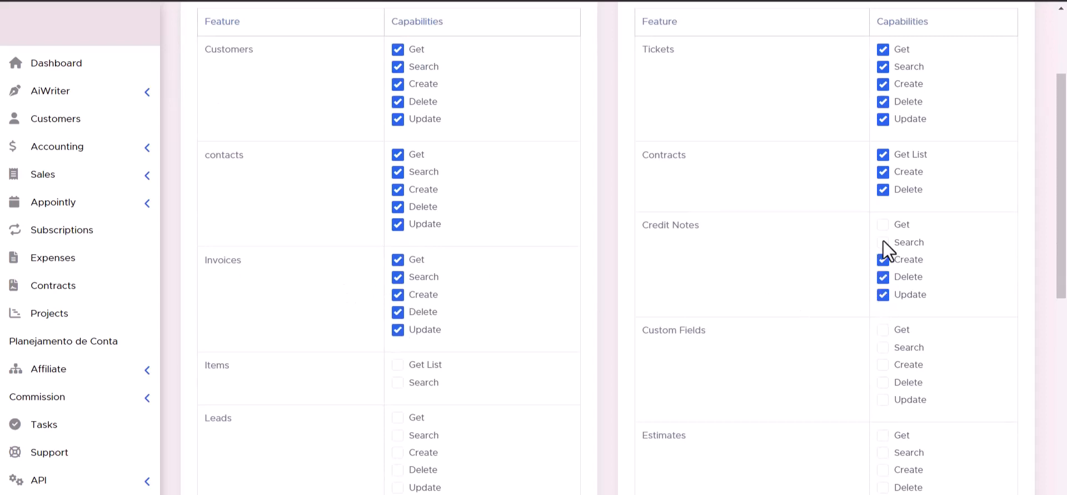
- Grant Get List and Search for Items, and all five capabilities for Custom Fields
{"action": "scroll", "coordinate": [856, 248], "scroll_direction": "down", "scroll_amount": 3}
{"action": "left_click", "coordinate": [398, 243]}
{"action": "left_click", "coordinate": [398, 225]}
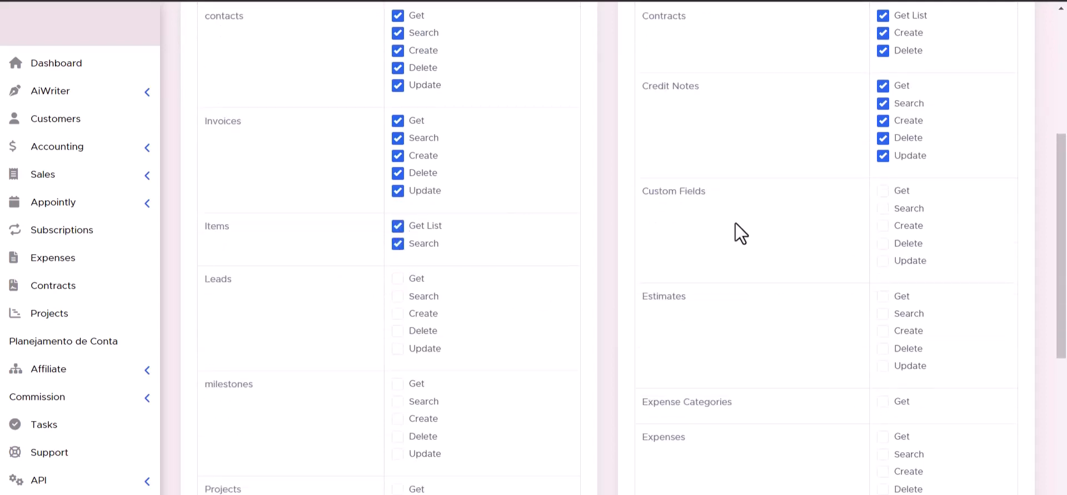
{"action": "left_click", "coordinate": [883, 260]}
{"action": "left_click", "coordinate": [883, 243]}
{"action": "left_click", "coordinate": [883, 226]}
{"action": "left_click", "coordinate": [883, 190]}
{"action": "left_click", "coordinate": [882, 208]}
- Grant Get, Search, Create, Delete and Update for Leads and Estimates
{"action": "left_click", "coordinate": [398, 278]}
{"action": "left_click", "coordinate": [398, 296]}
{"action": "left_click", "coordinate": [398, 312]}
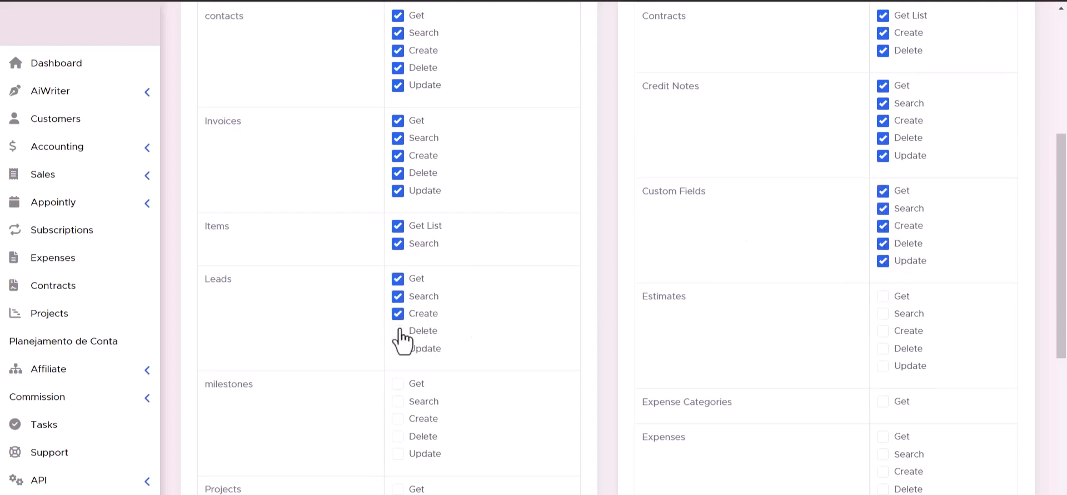
{"action": "left_click", "coordinate": [398, 331]}
{"action": "left_click", "coordinate": [398, 348]}
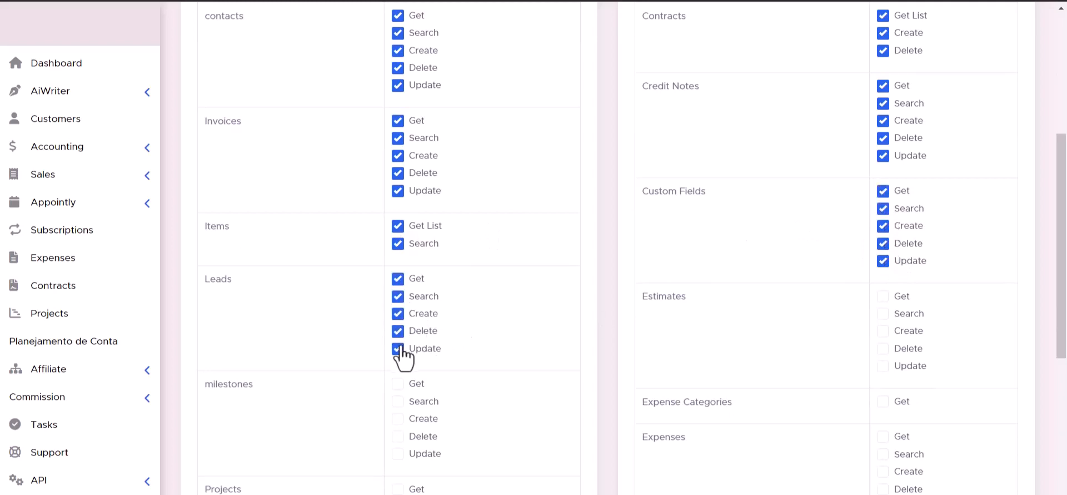
{"action": "left_click", "coordinate": [884, 348]}
- Grant Get, Search, Create, Delete and Update for milestones
{"action": "scroll", "coordinate": [884, 370], "scroll_direction": "down", "scroll_amount": 1}
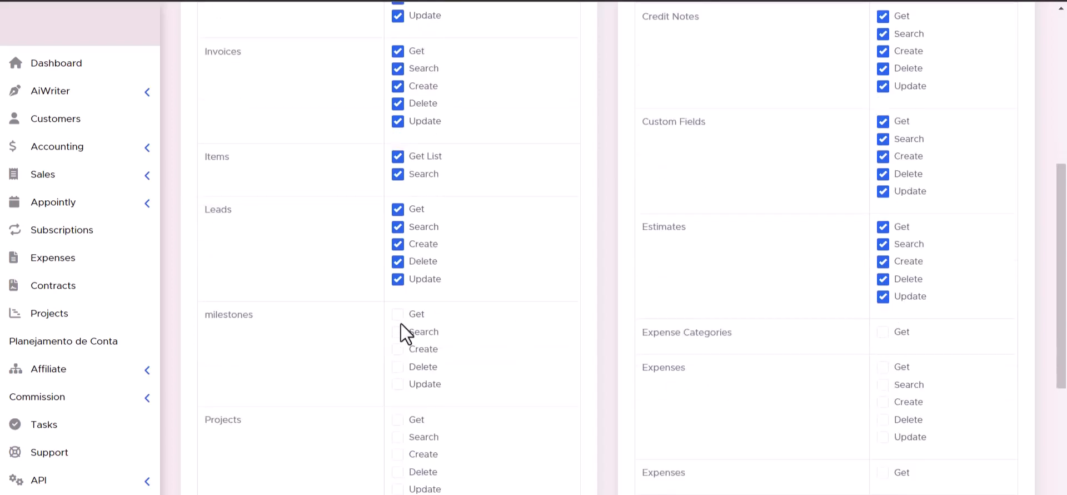
{"action": "scroll", "coordinate": [401, 323], "scroll_direction": "down", "scroll_amount": 4}
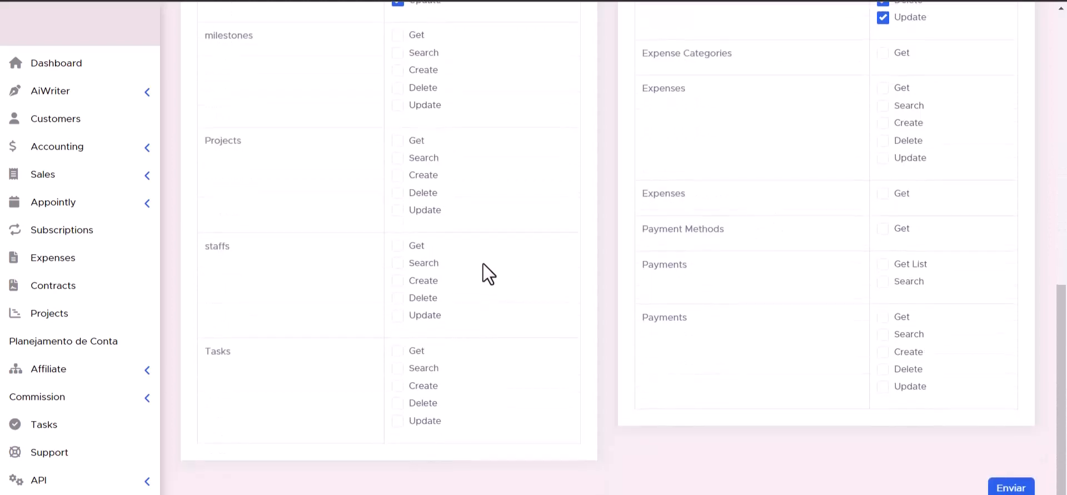
{"action": "scroll", "coordinate": [483, 264], "scroll_direction": "up", "scroll_amount": 1}
{"action": "left_click", "coordinate": [398, 87]}
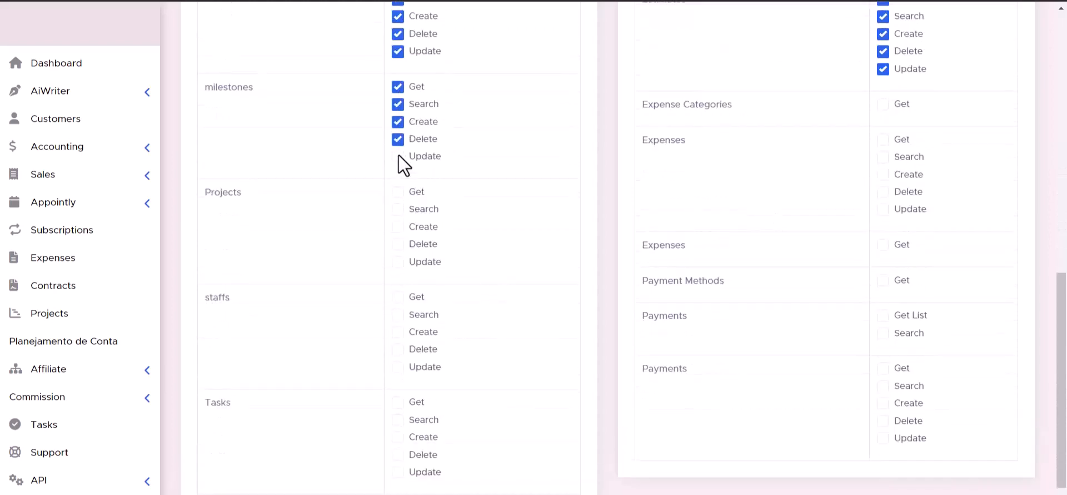
- Grant Get for Expense Categories, and all five capabilities for Projects and the first Expenses feature
{"action": "left_click", "coordinate": [885, 105]}
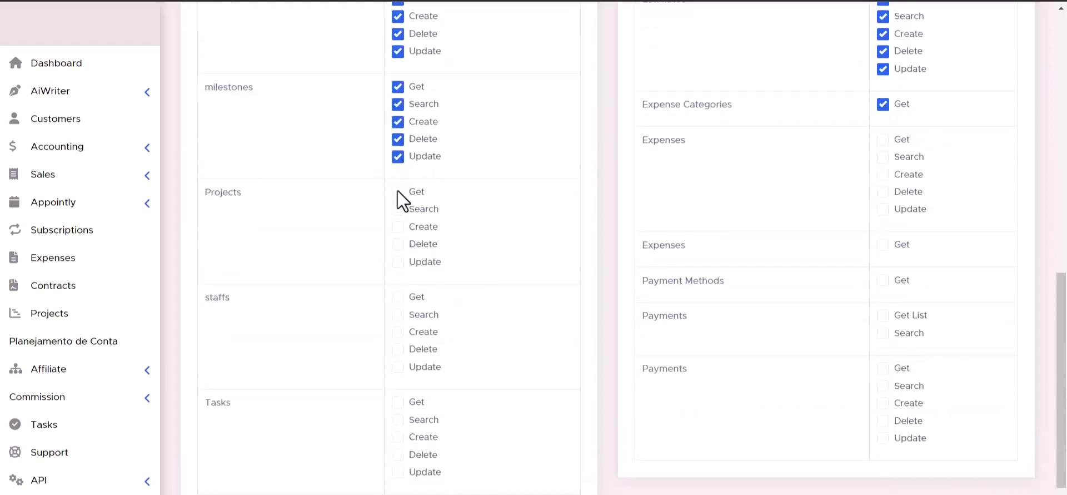
{"action": "left_click", "coordinate": [401, 227]}
{"action": "left_click", "coordinate": [402, 245]}
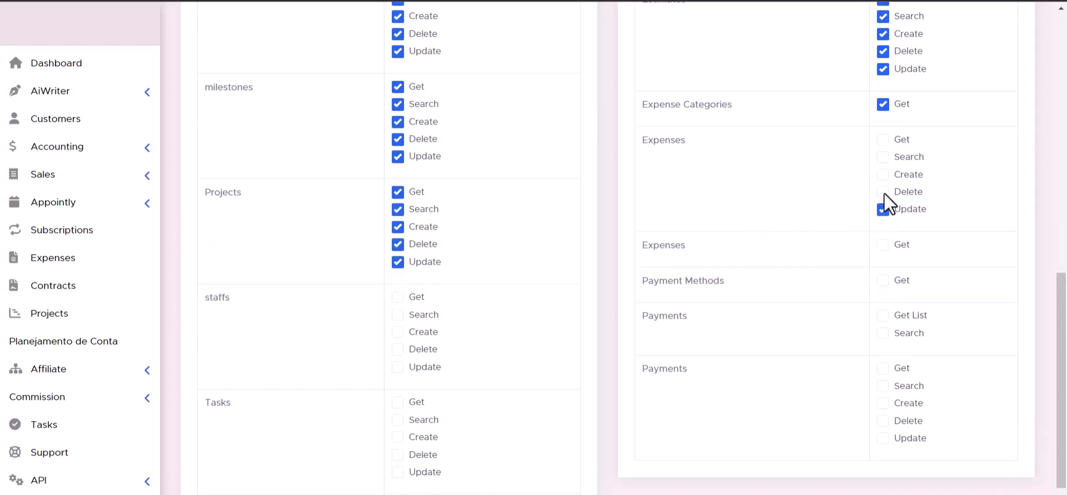
{"action": "left_click", "coordinate": [883, 157]}
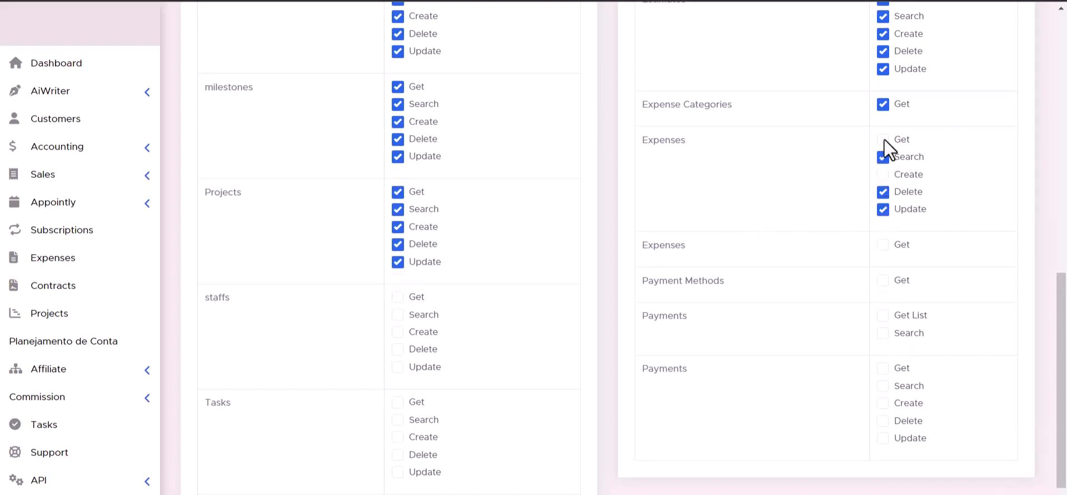
- Grant all five staffs capabilities, plus Get for the second Expenses feature and for Payment Methods
{"action": "left_click", "coordinate": [398, 315]}
{"action": "left_click", "coordinate": [398, 333]}
{"action": "left_click", "coordinate": [399, 349]}
{"action": "left_click", "coordinate": [400, 367]}
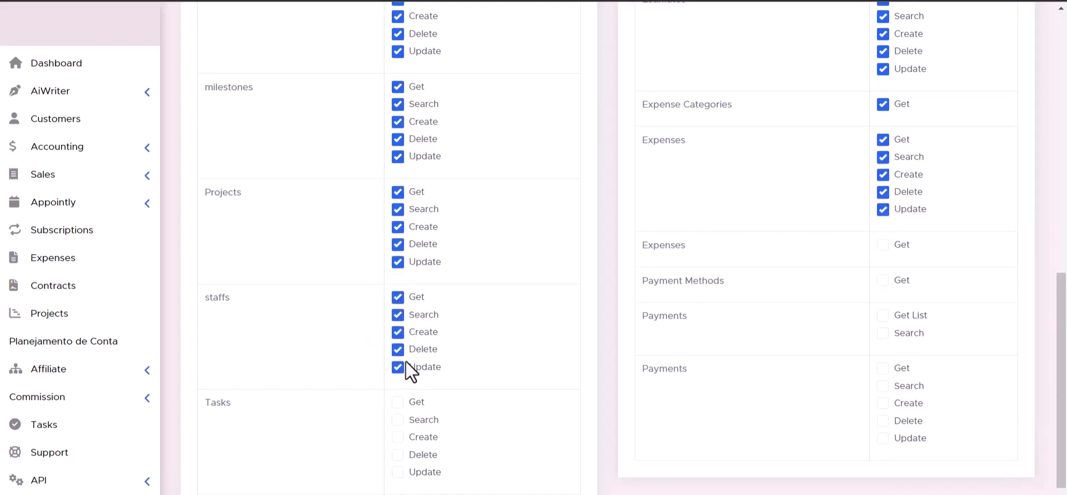
{"action": "left_click", "coordinate": [883, 244]}
{"action": "left_click", "coordinate": [884, 281]}
- Grant Get List and Search for the first Payments feature, and all five capabilities for Tasks
{"action": "scroll", "coordinate": [639, 345], "scroll_direction": "down", "scroll_amount": 1}
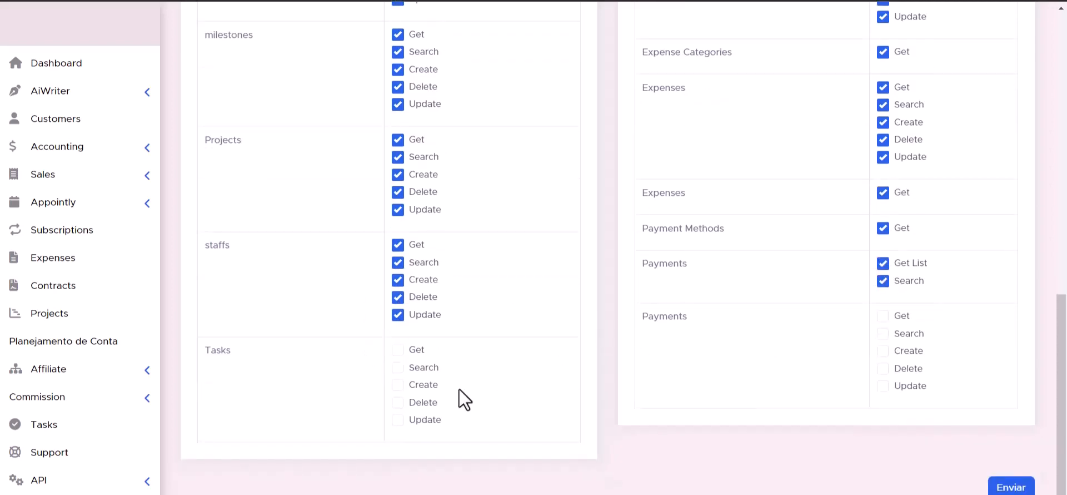
{"action": "left_click", "coordinate": [398, 384]}
{"action": "left_click", "coordinate": [398, 367]}
{"action": "left_click", "coordinate": [398, 350]}
- Grant Get, Search, Create, Delete and Update for the second Payments feature
{"action": "left_click", "coordinate": [884, 385]}
{"action": "left_click", "coordinate": [884, 368]}
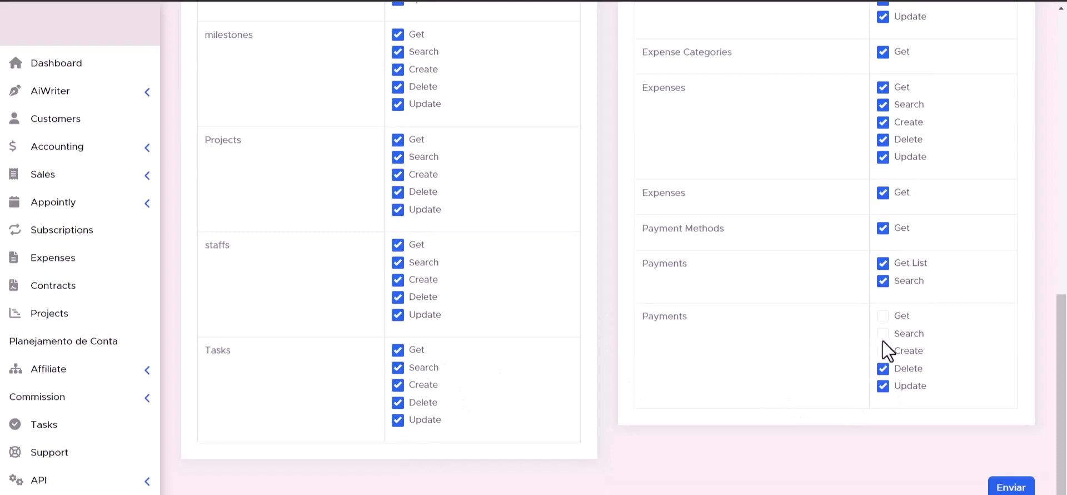
{"action": "left_click", "coordinate": [884, 349]}
{"action": "left_click", "coordinate": [884, 333]}
{"action": "left_click", "coordinate": [884, 316]}
{"action": "scroll", "coordinate": [700, 390], "scroll_direction": "up", "scroll_amount": 1}
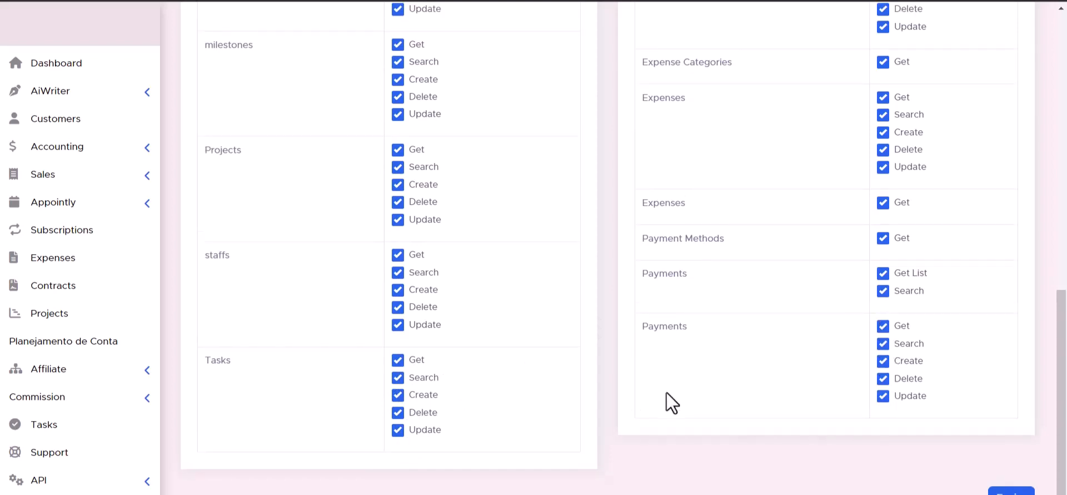
- Save the new Perfex API token and copy its token string from the token list
{"action": "scroll", "coordinate": [666, 393], "scroll_direction": "down", "scroll_amount": 1}
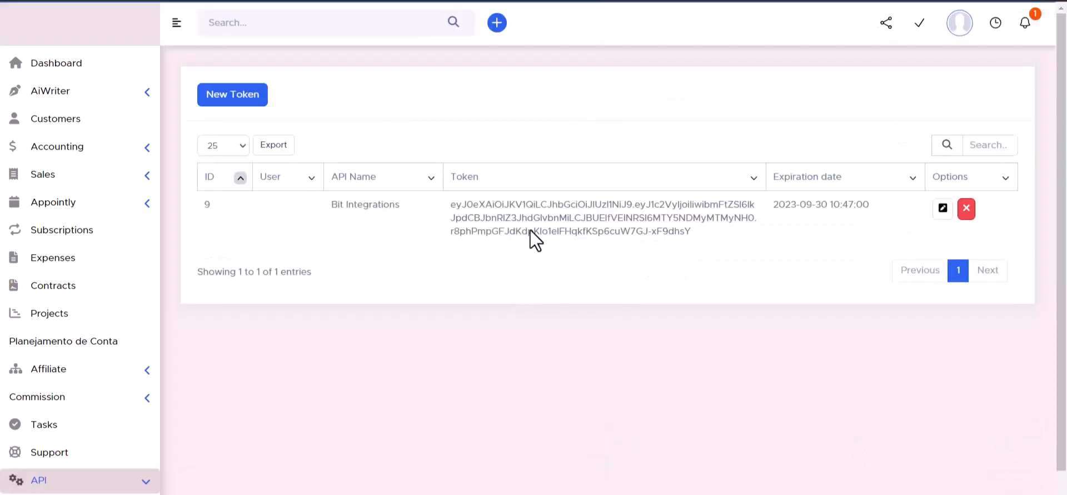
{"action": "left_click_drag", "start_coordinate": [539, 204], "coordinate": [537, 219]}
{"action": "triple_click", "coordinate": [537, 220]}
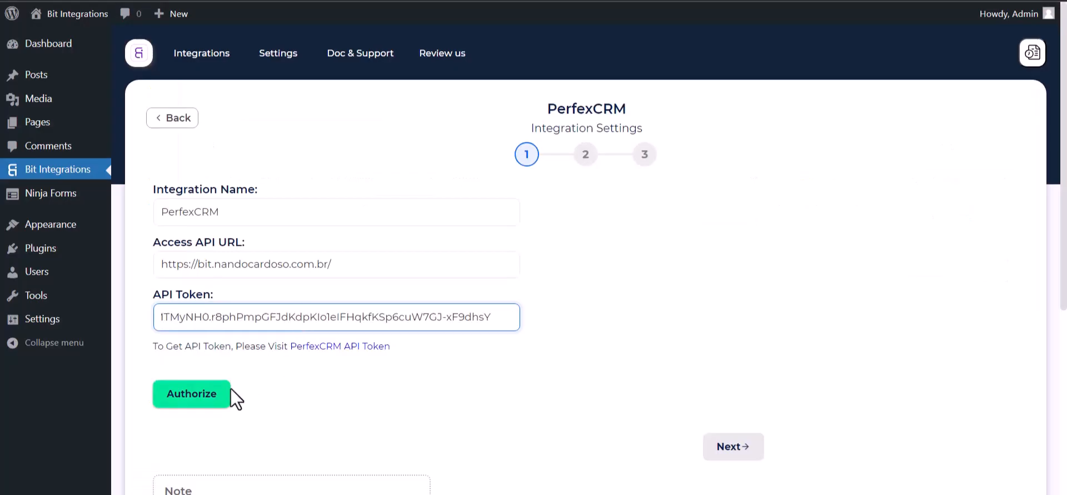
- Switch to Bit Integrations, paste the copied token as the API Token, authorize the PerfexCRM connection and proceed to step 2
{"action": "left_click", "coordinate": [189, 396]}
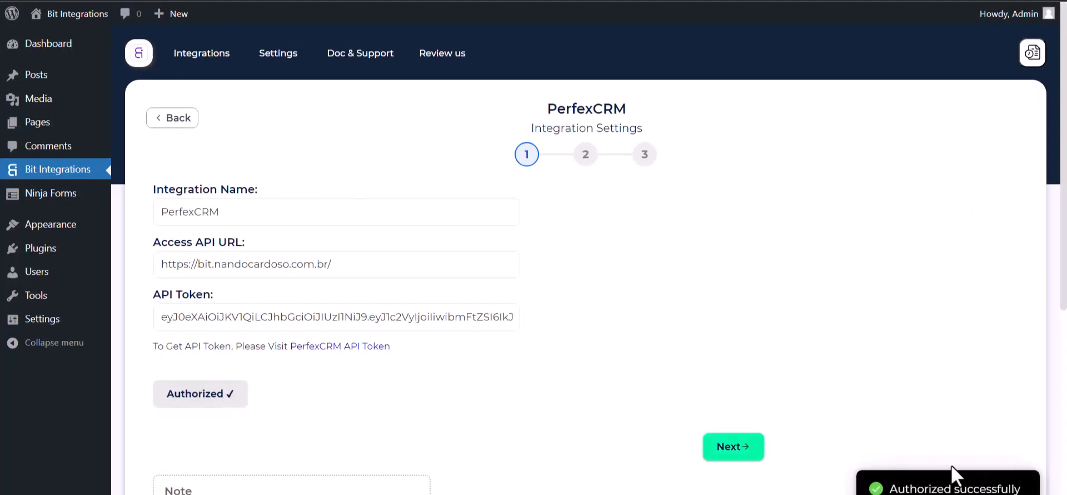
{"action": "scroll", "coordinate": [634, 285], "scroll_direction": "down", "scroll_amount": 3}
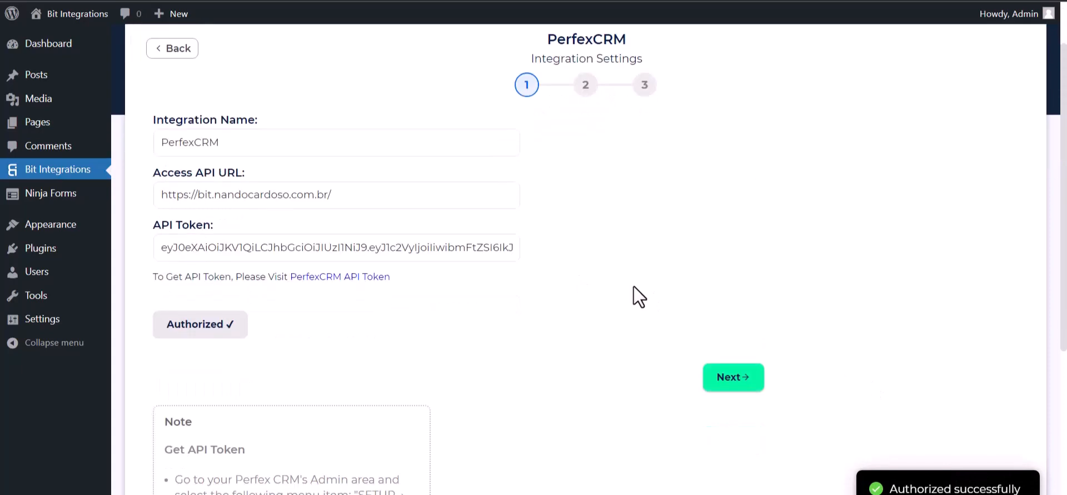
{"action": "scroll", "coordinate": [595, 308], "scroll_direction": "up", "scroll_amount": 3}
{"action": "left_click", "coordinate": [736, 448]}
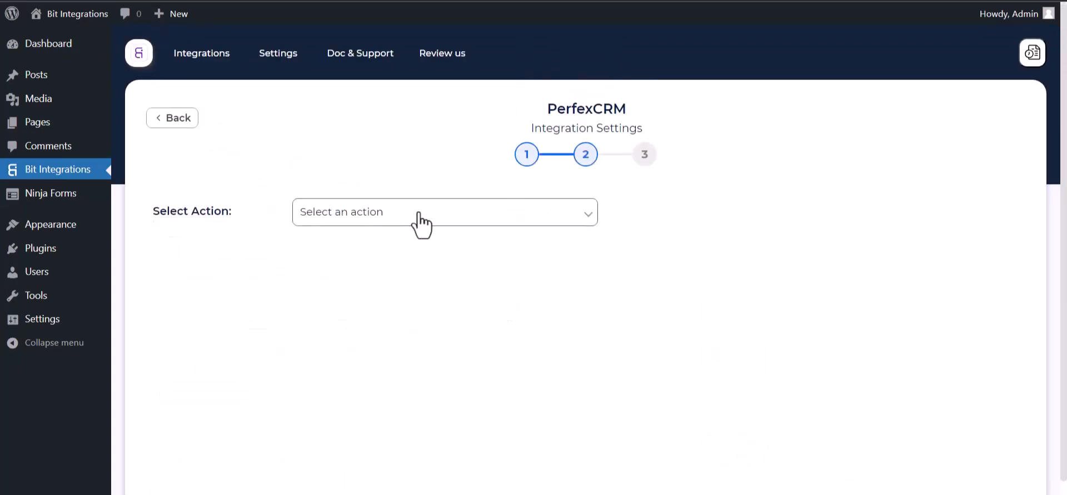
- Set the integration's action to Create Contact for the customer Bit Integrations
{"action": "left_click", "coordinate": [420, 218]}
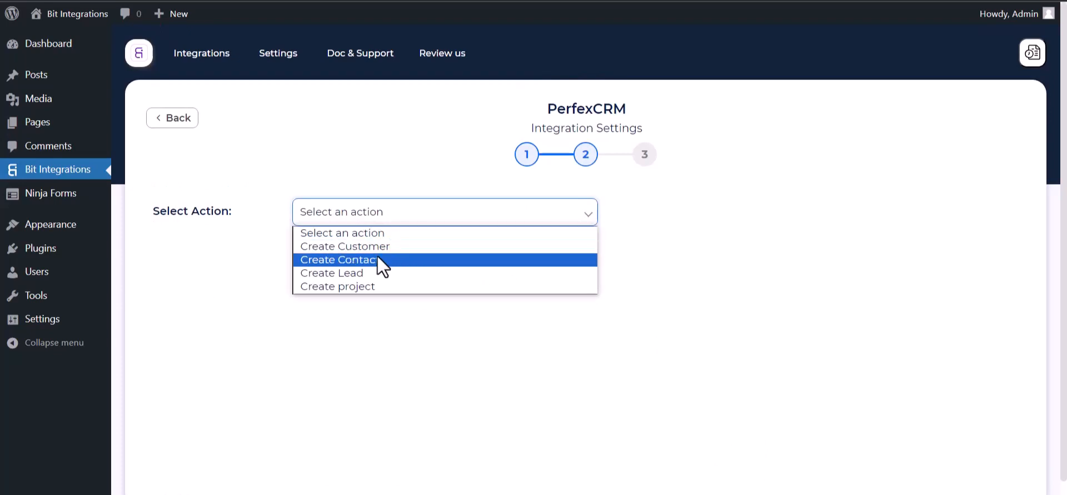
{"action": "left_click", "coordinate": [366, 265]}
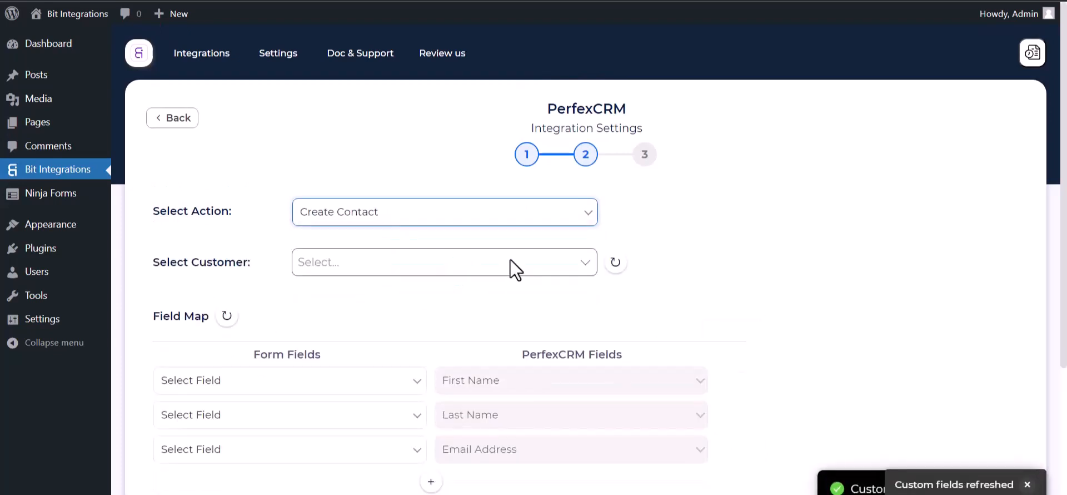
{"action": "scroll", "coordinate": [510, 259], "scroll_direction": "down", "scroll_amount": 1}
{"action": "left_click", "coordinate": [362, 221]}
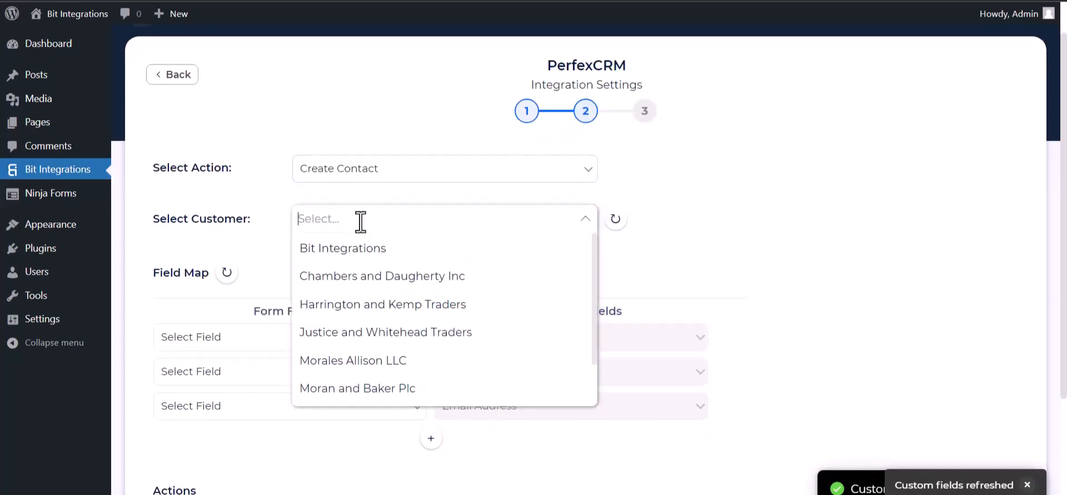
{"action": "left_click", "coordinate": [345, 250]}
- Map the form fields First Name, Last Name and Email to PerfexCRM's First Name, Last Name and Email Address
{"action": "scroll", "coordinate": [417, 231], "scroll_direction": "down", "scroll_amount": 4}
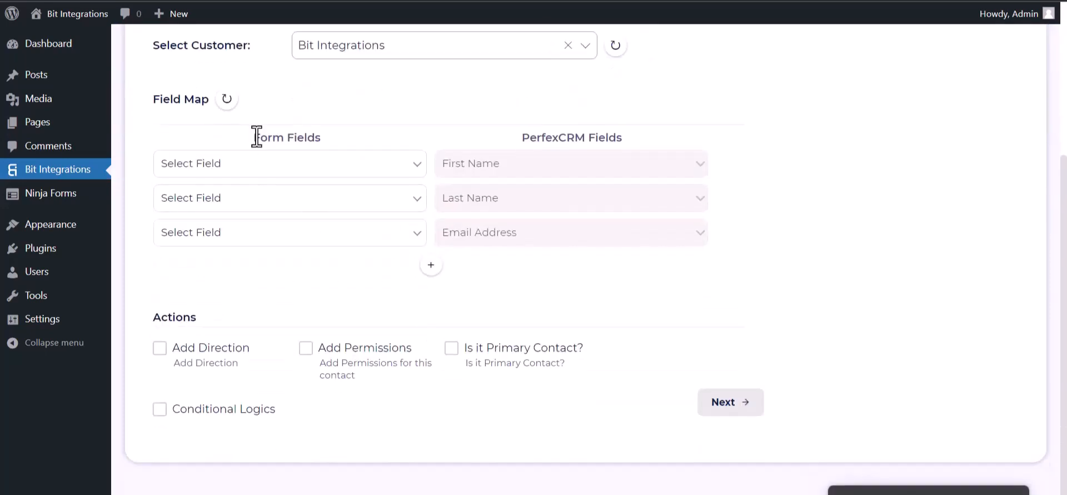
{"action": "left_click", "coordinate": [305, 164]}
{"action": "left_click", "coordinate": [251, 212]}
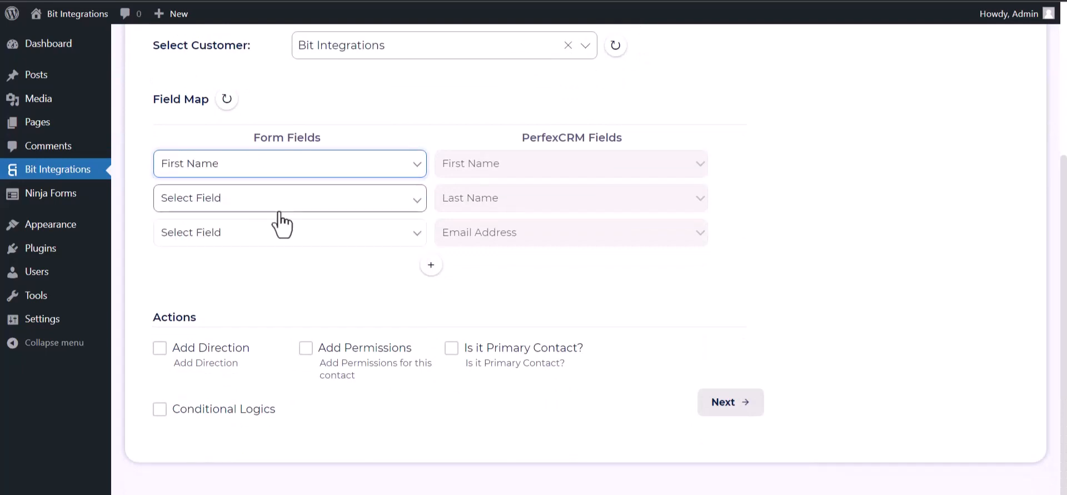
{"action": "left_click", "coordinate": [303, 209]}
{"action": "left_click", "coordinate": [237, 257]}
{"action": "left_click", "coordinate": [239, 239]}
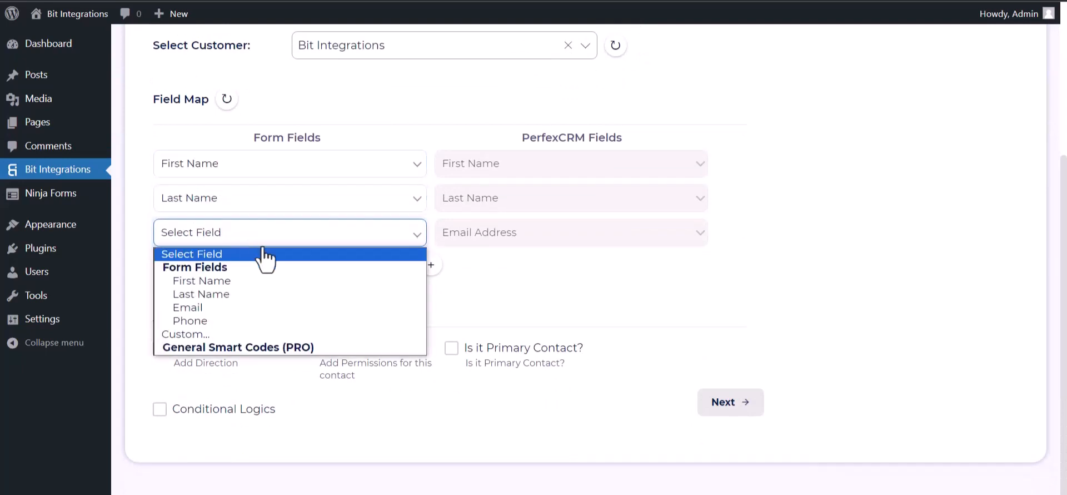
{"action": "left_click", "coordinate": [208, 307]}
- Add a field mapping row that links the form's Phone field to PerfexCRM's Phone Number
{"action": "left_click", "coordinate": [430, 265]}
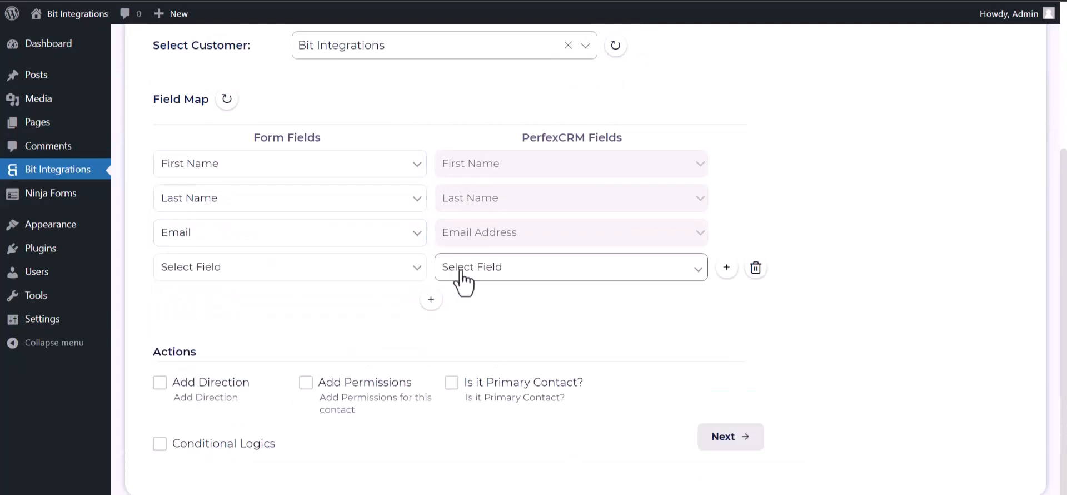
{"action": "left_click", "coordinate": [467, 268]}
{"action": "left_click", "coordinate": [462, 314]}
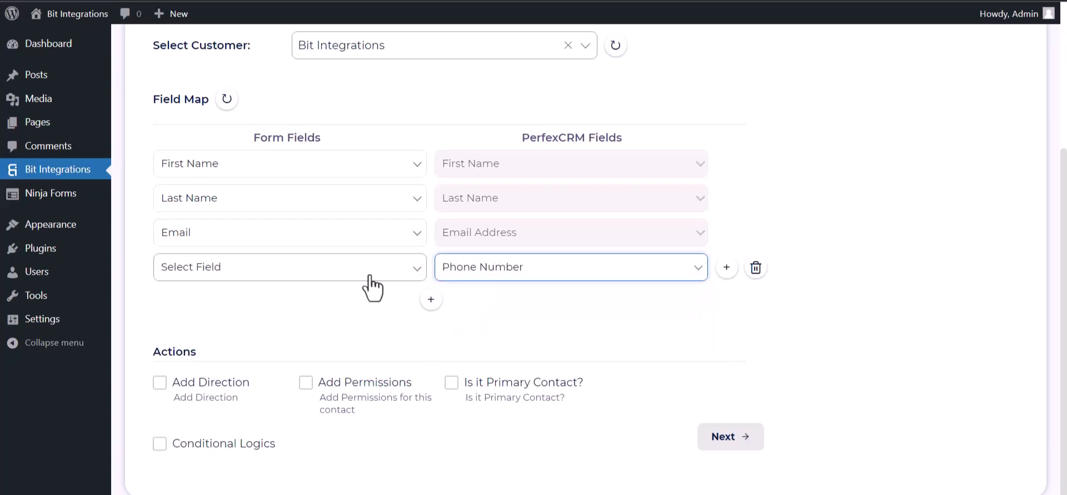
{"action": "left_click", "coordinate": [355, 271]}
{"action": "left_click", "coordinate": [278, 356]}
- Try out the Conditional Logics option and turn it off again
{"action": "scroll", "coordinate": [328, 333], "scroll_direction": "down", "scroll_amount": 1}
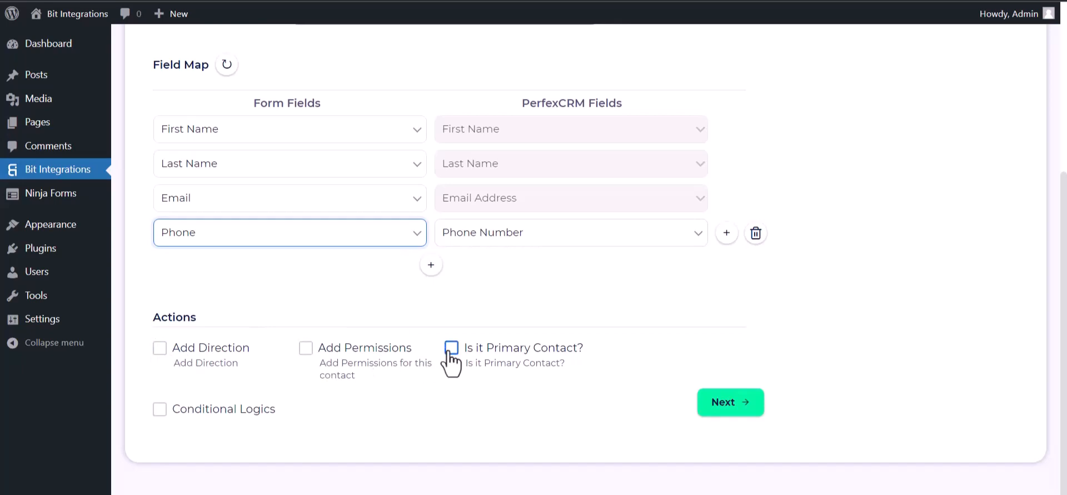
{"action": "left_click", "coordinate": [160, 409]}
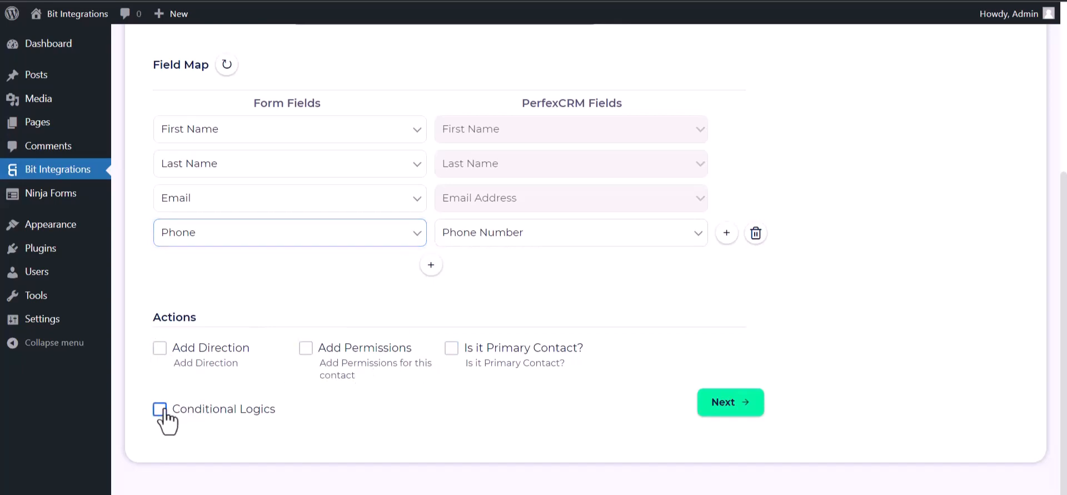
{"action": "scroll", "coordinate": [209, 367], "scroll_direction": "down", "scroll_amount": 3}
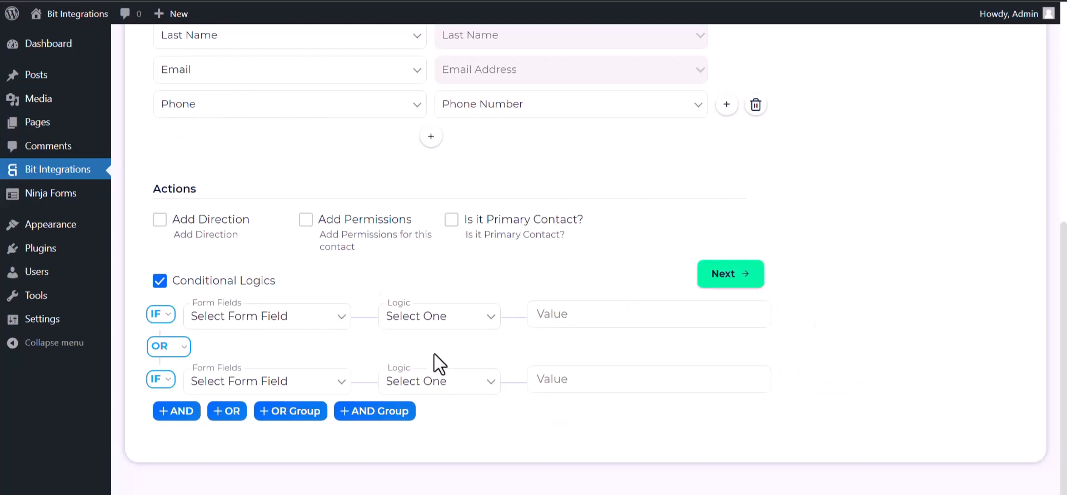
{"action": "left_click", "coordinate": [161, 282]}
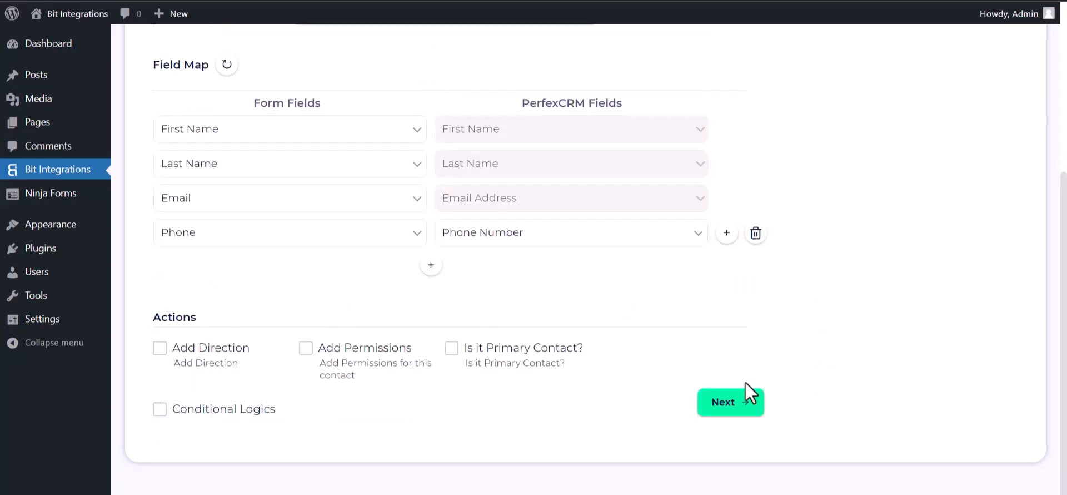
- Proceed to the final stage and save the finished PerfexCRM integration
{"action": "left_click", "coordinate": [739, 405]}
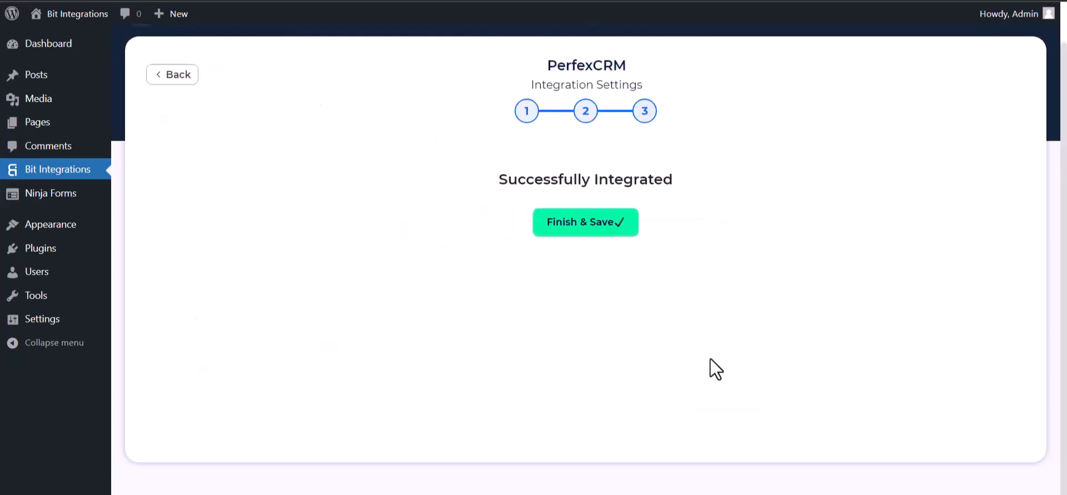
{"action": "left_click", "coordinate": [584, 224]}
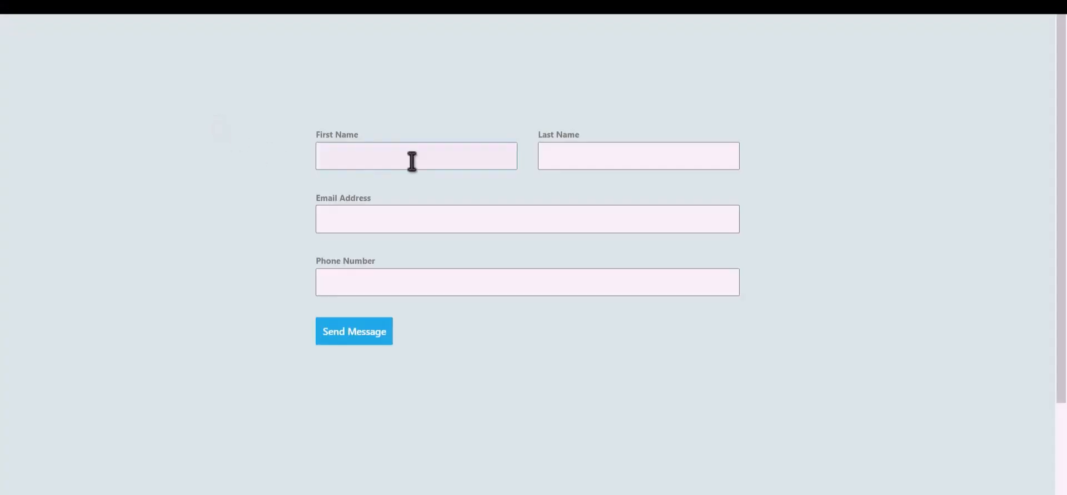
- Submit the website form with first name Bit, last name Integrations, and the contact's email address and phone number
{"action": "left_click", "coordinate": [432, 159]}
{"action": "type", "text": "Integrations"}
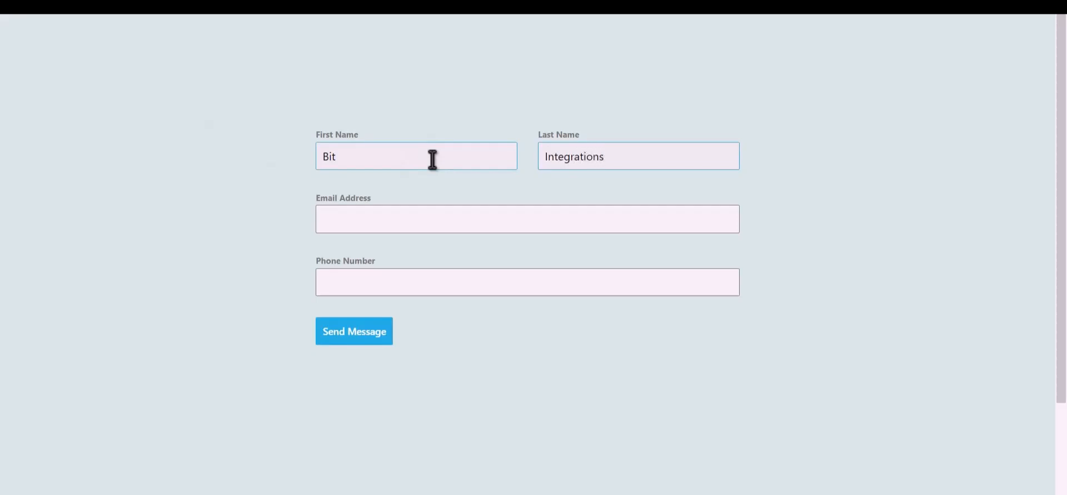
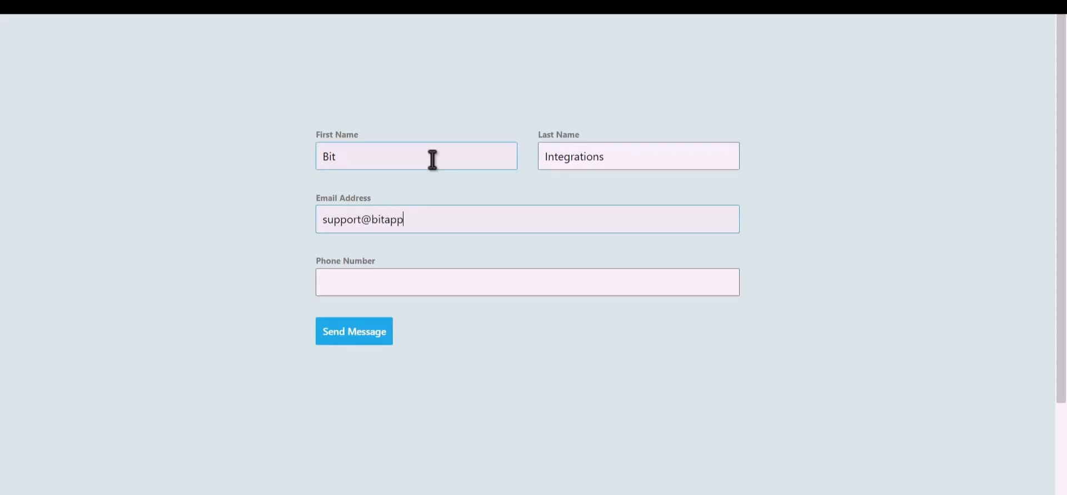
{"action": "type", "text": "444555666"}
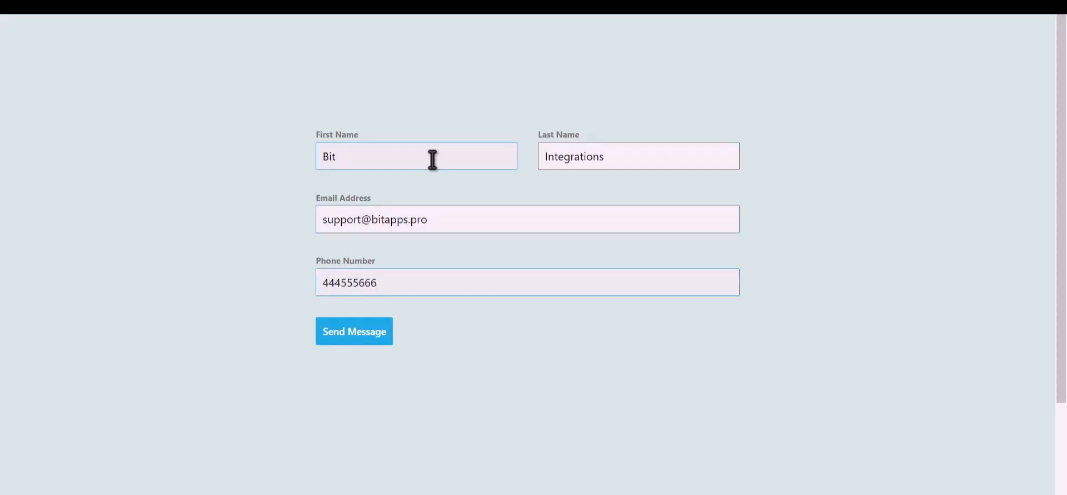
{"action": "left_click", "coordinate": [367, 340]}
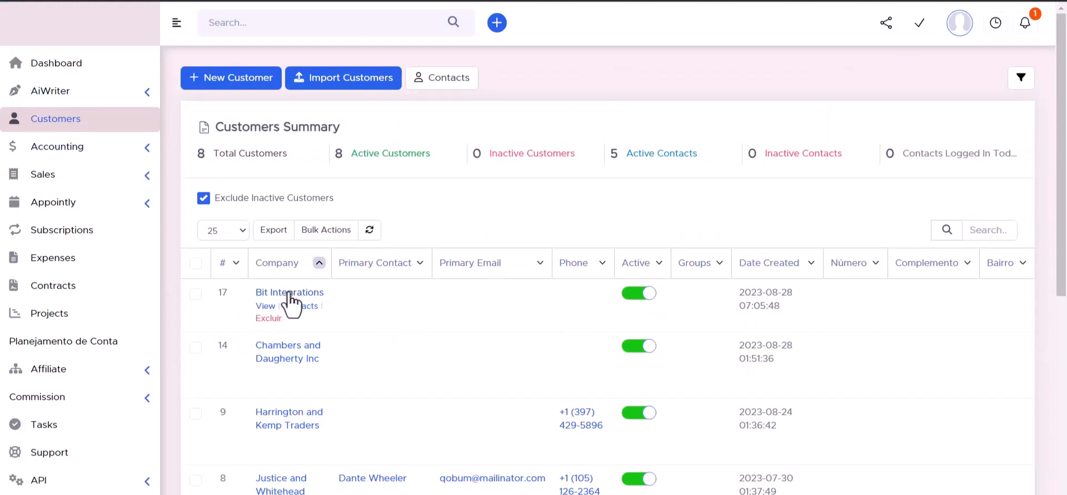
- Open the Bit Integrations customer's contacts in Perfex and examine the details of the submitted contact
{"action": "left_click", "coordinate": [289, 293]}
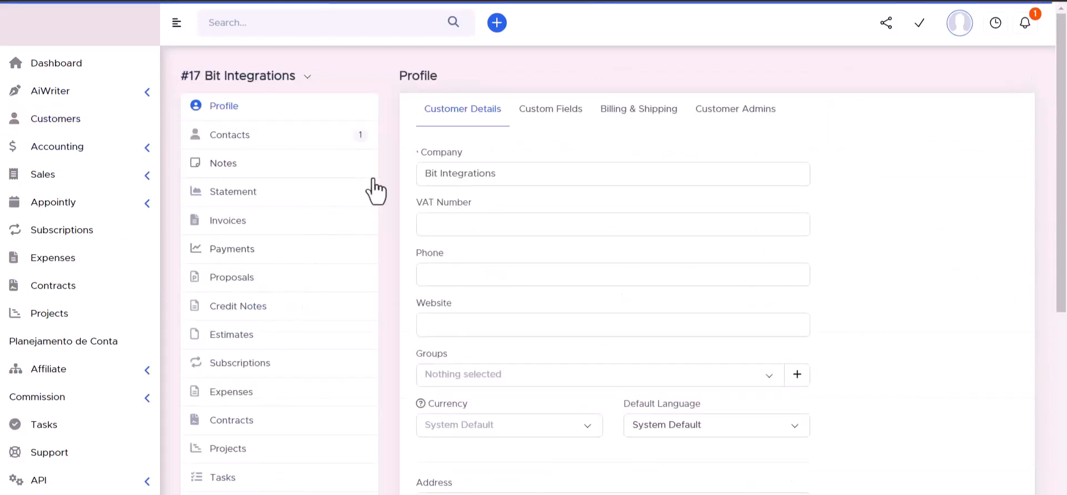
{"action": "left_click", "coordinate": [228, 137]}
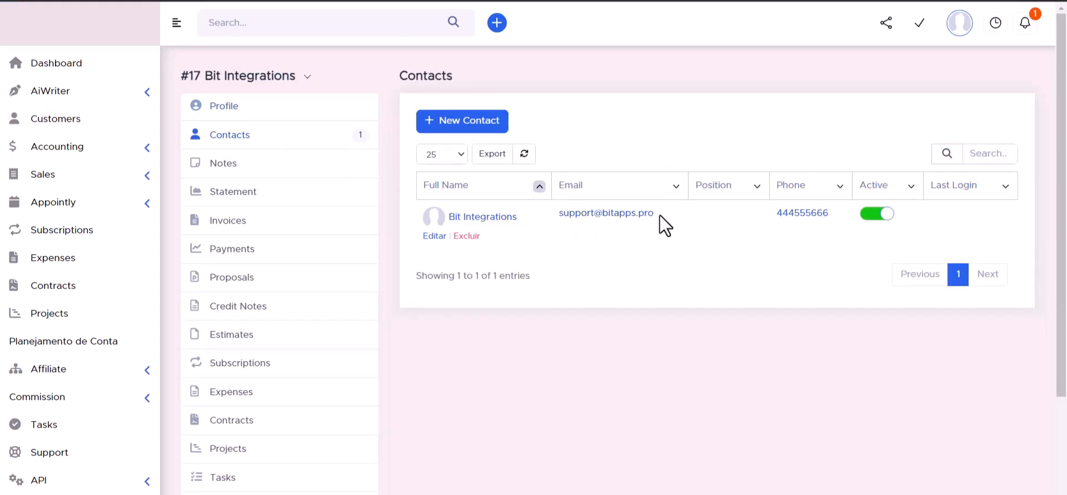
{"action": "left_click", "coordinate": [490, 217]}
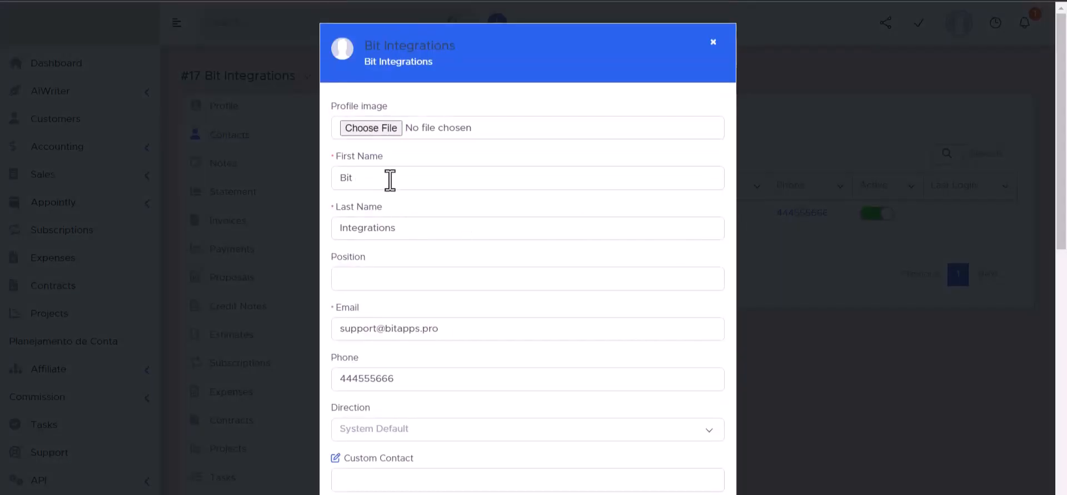
{"action": "scroll", "coordinate": [373, 216], "scroll_direction": "down", "scroll_amount": 3}
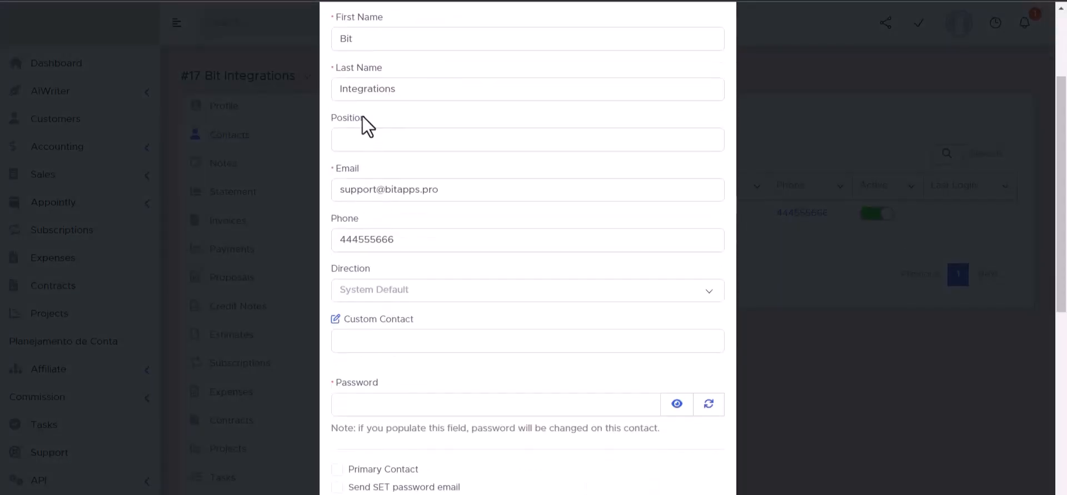